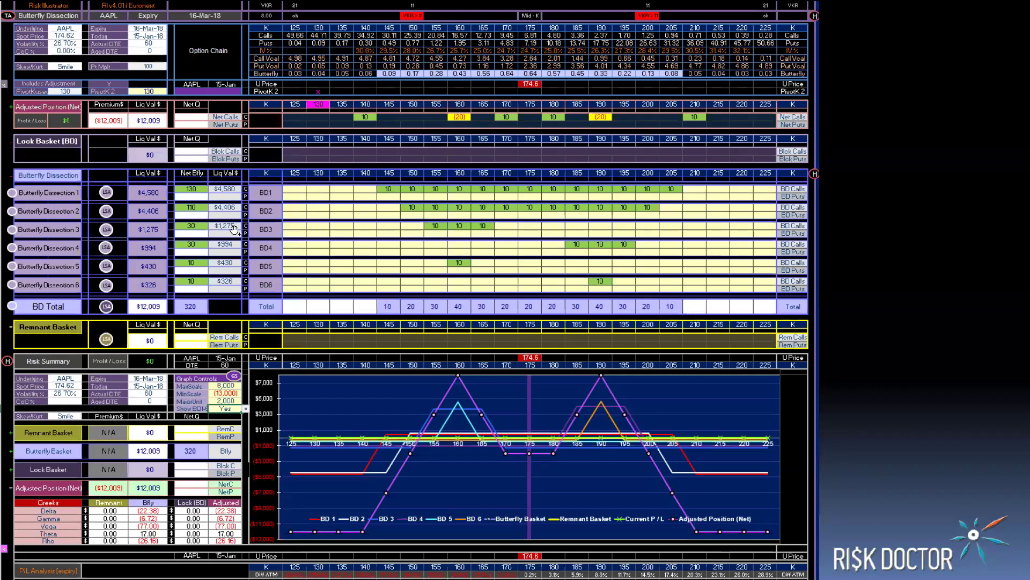
{"action": "left_click", "coordinate": [226, 248]}
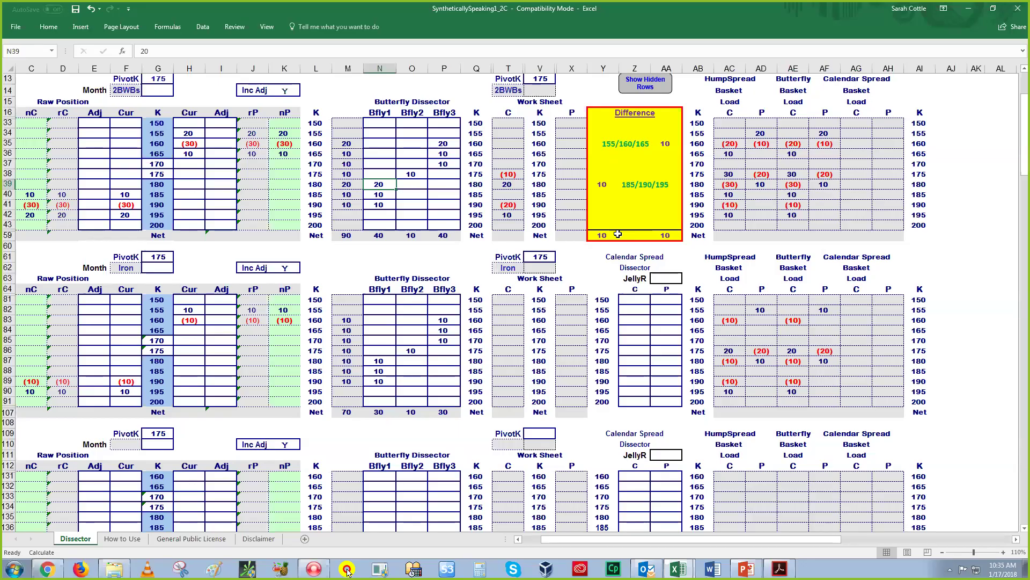
Set the Bfly1 quantity at the 180 strike to 10 in the upper Butterfly Dissector table
{"action": "type", "text": "10"}
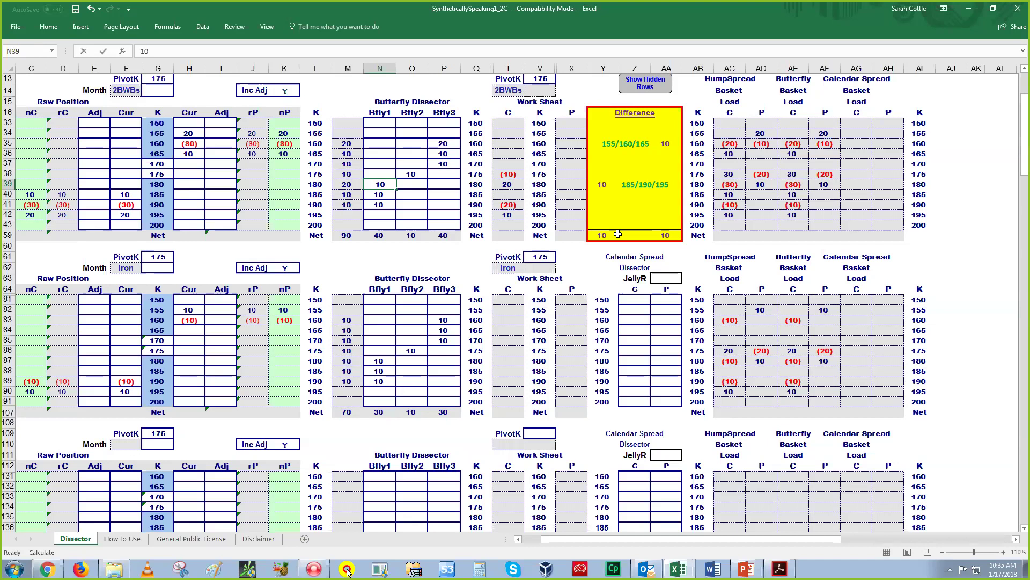
{"action": "key", "text": "Return"}
{"action": "key", "text": "Return"}
{"action": "key", "text": "Return"}
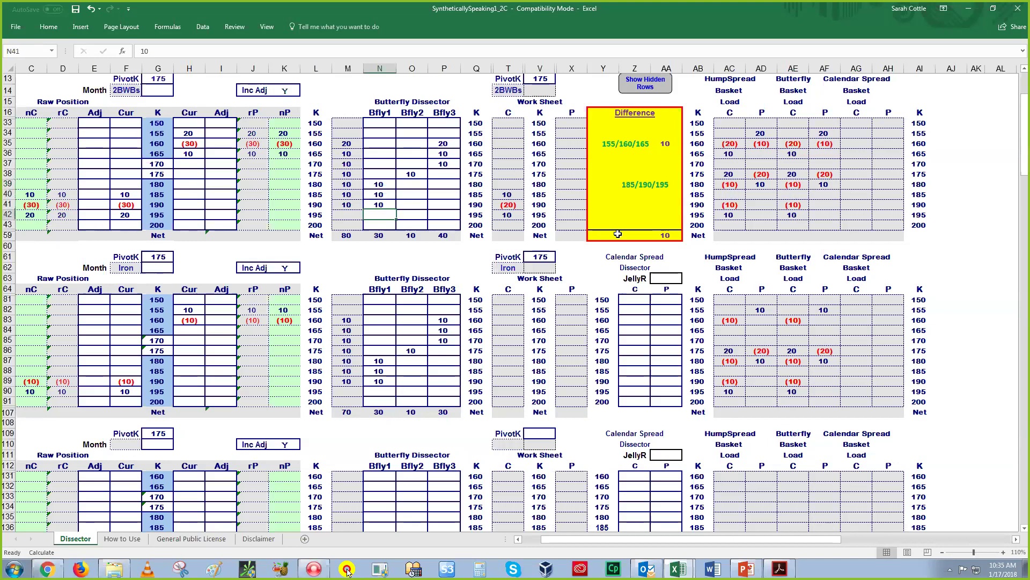
{"action": "type", "text": "20"}
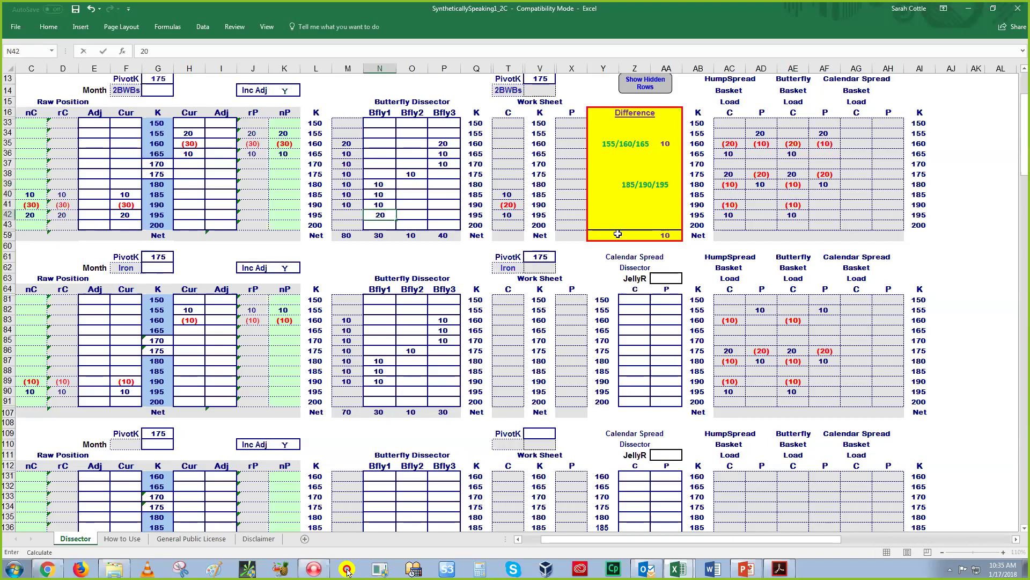
{"action": "key", "text": "Return"}
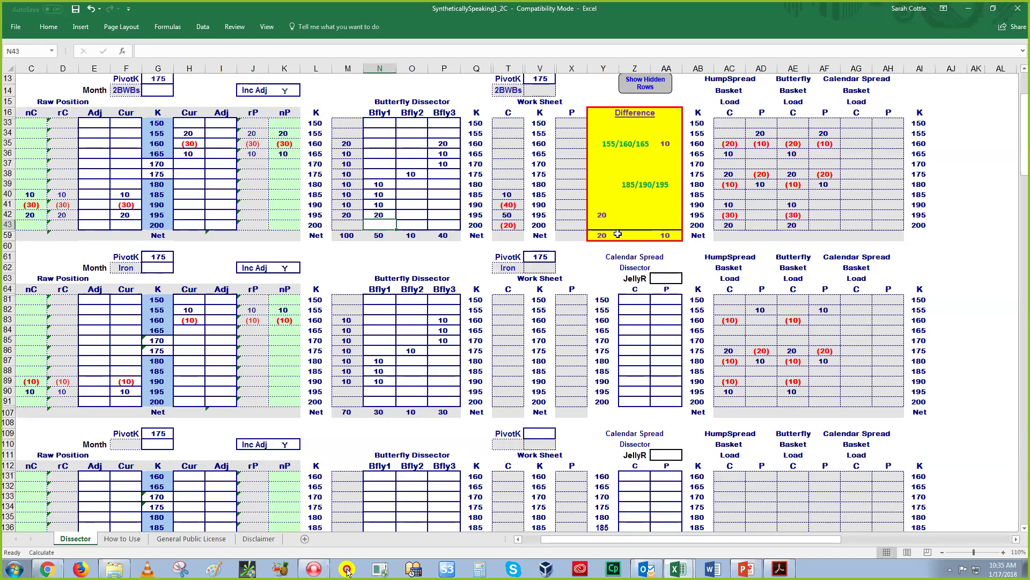
{"action": "left_click", "coordinate": [379, 215]}
{"action": "key", "text": "Delete"}
Set the Bfly1 quantity at the 190 strike to 20 in the upper Butterfly Dissector table
{"action": "left_click", "coordinate": [422, 204]}
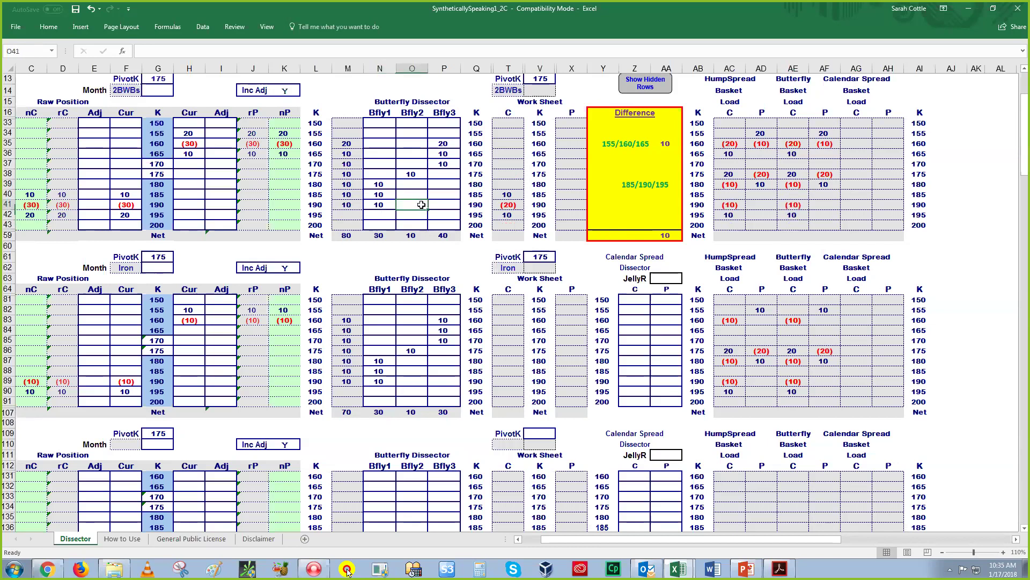
{"action": "key", "text": "Left"}
{"action": "type", "text": "20"}
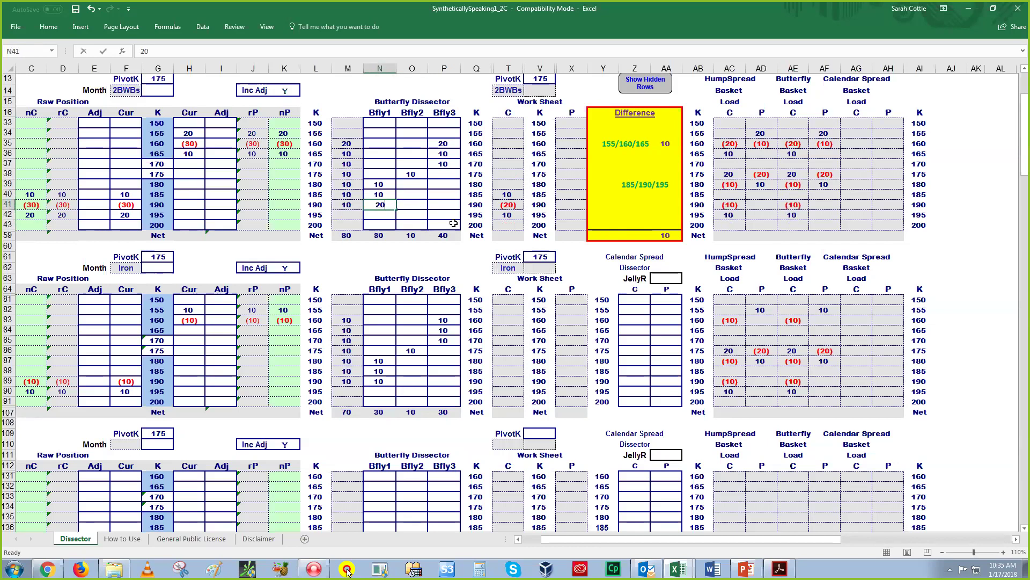
{"action": "key", "text": "Return"}
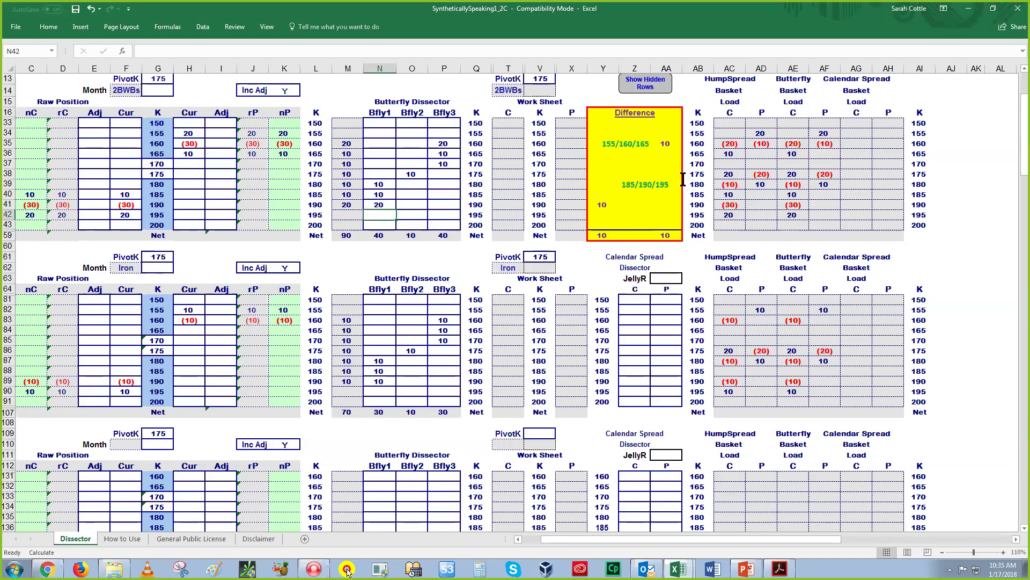
Insert two blank lines in the Difference text box to move the 185/190/195 label down to the 190 strike row
{"action": "left_click", "coordinate": [621, 174]}
{"action": "key", "text": "Return"}
{"action": "key", "text": "Return"}
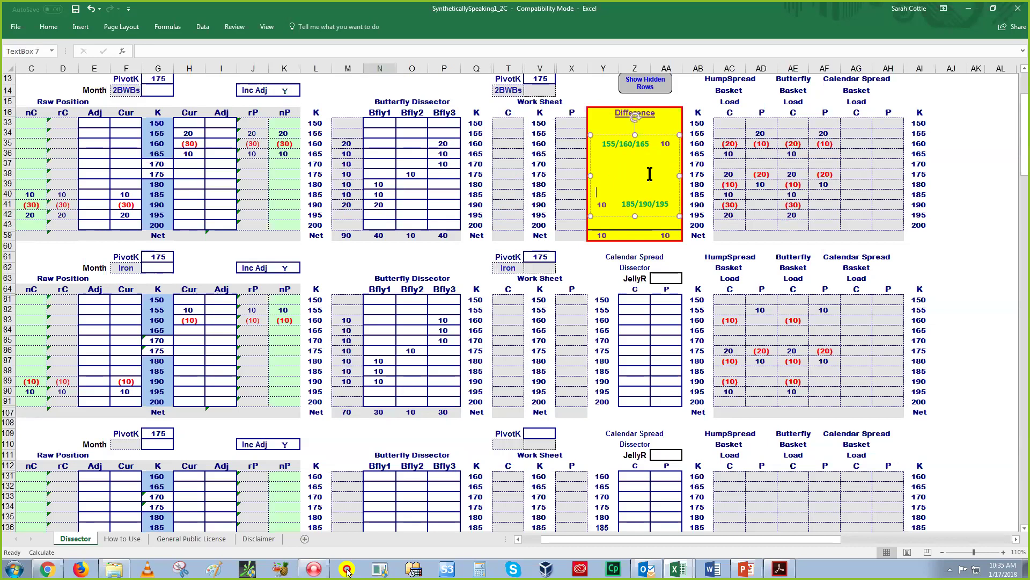
{"action": "left_click", "coordinate": [947, 257]}
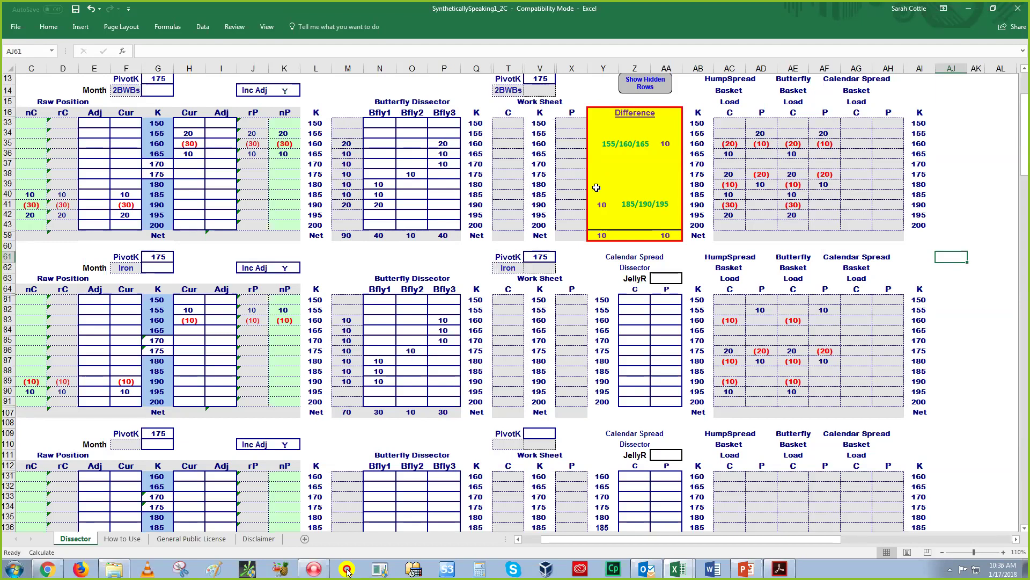
{"action": "left_click", "coordinate": [987, 382]}
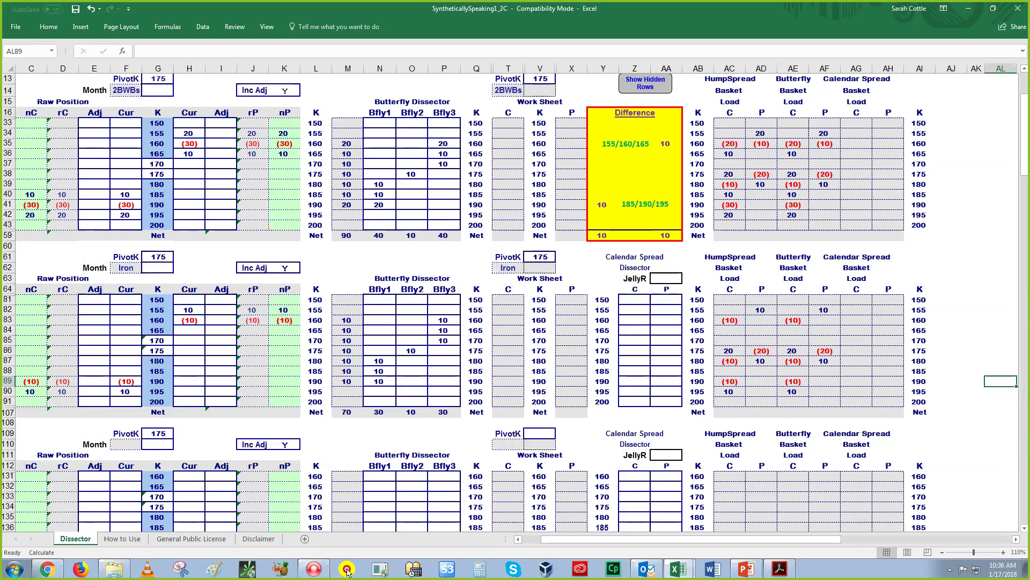
{"action": "left_click", "coordinate": [986, 495]}
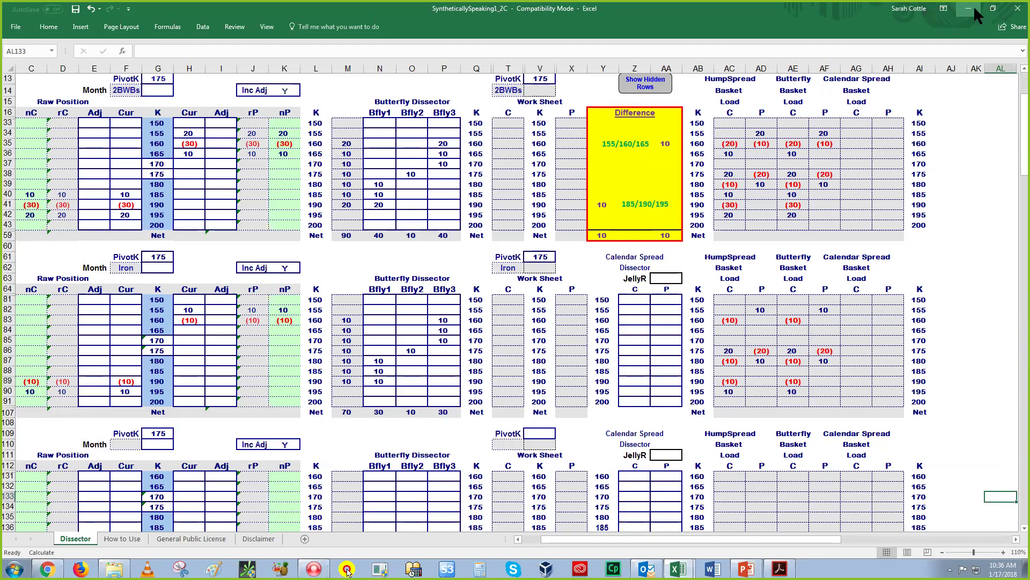
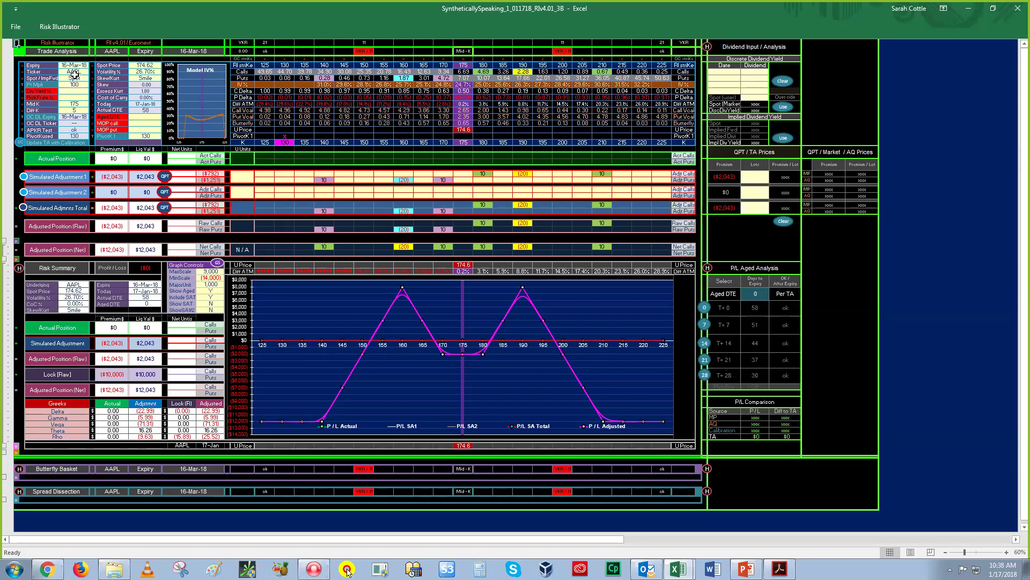
Widen the Trade Analysis sheet's visible strike range to 61 and view the wider profit and loss graph
{"action": "left_click", "coordinate": [61, 27]}
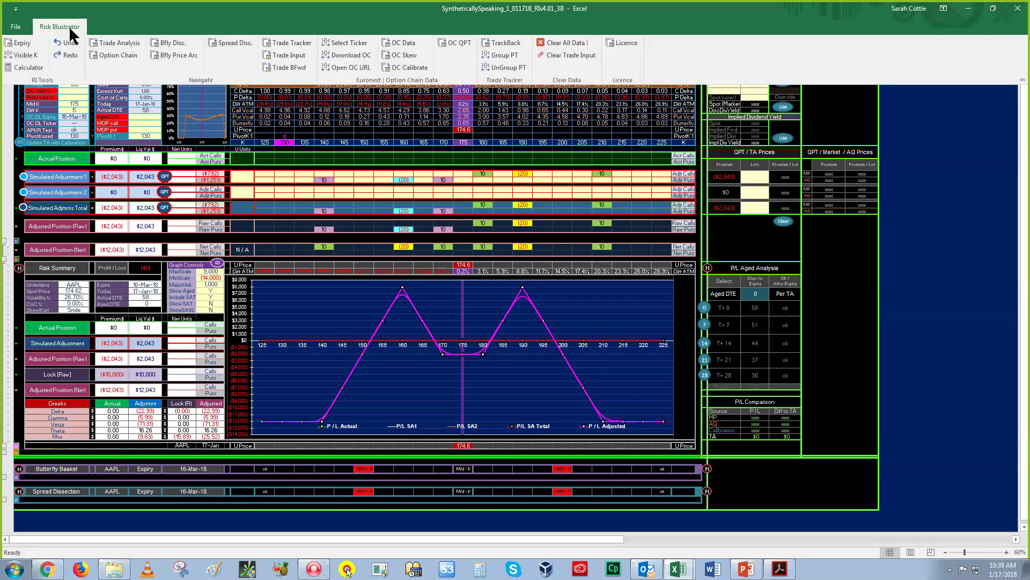
{"action": "left_click", "coordinate": [32, 57]}
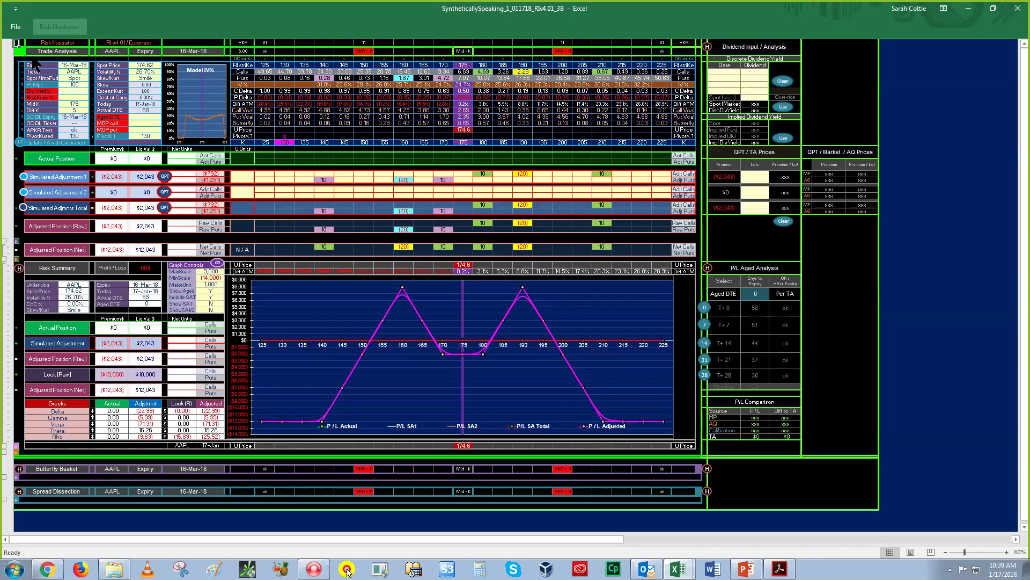
{"action": "left_click", "coordinate": [547, 349]}
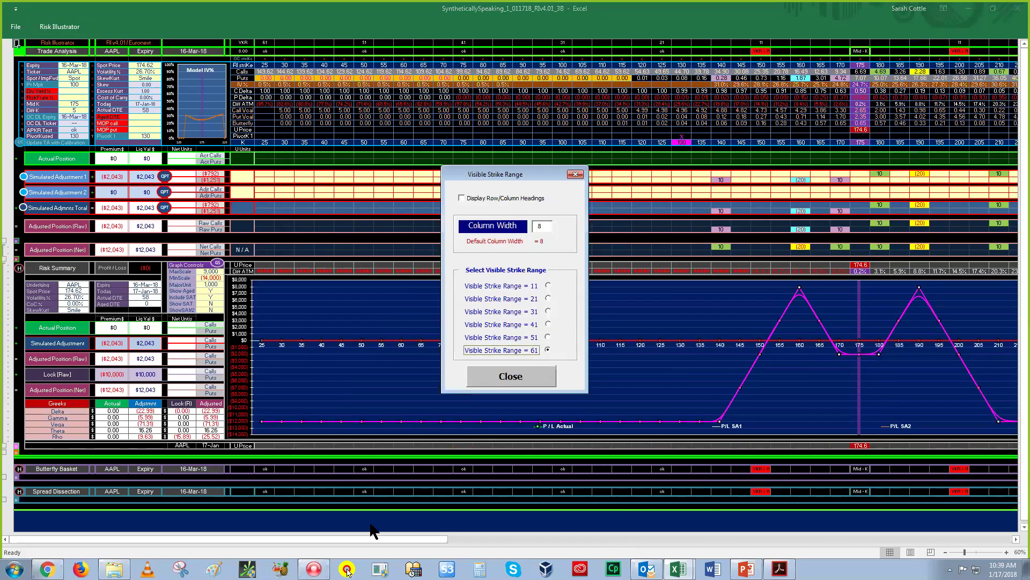
{"action": "left_click", "coordinate": [528, 376]}
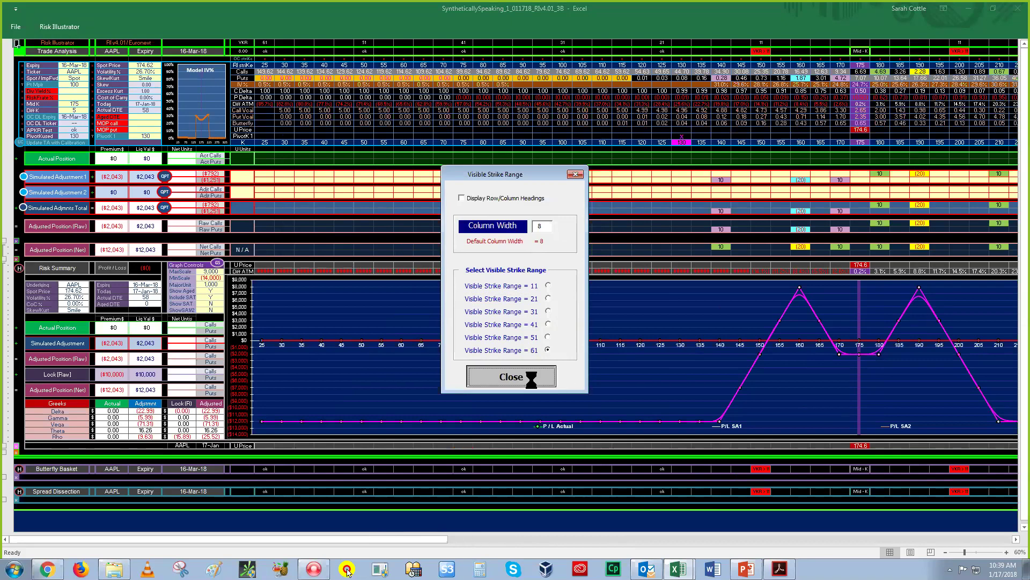
{"action": "left_click_drag", "start_coordinate": [422, 539], "coordinate": [521, 532]}
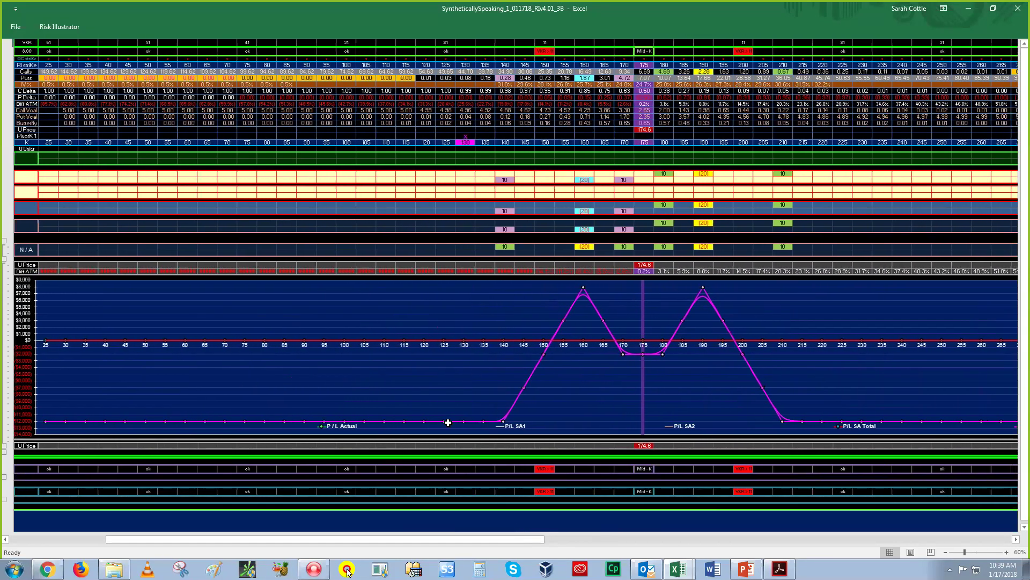
Narrow the visible strike range first to 31 and finally to 21
{"action": "left_click", "coordinate": [64, 29]}
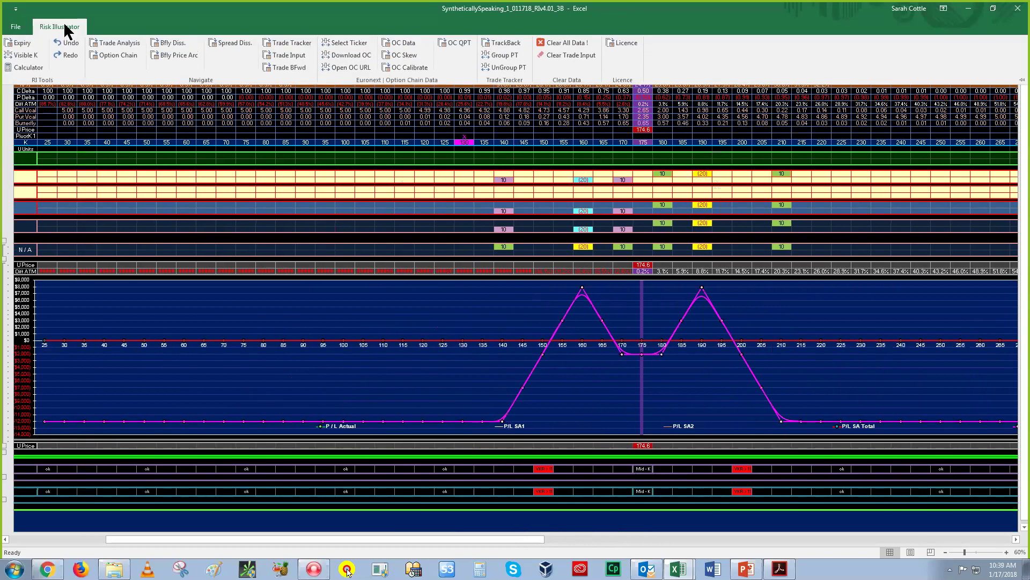
{"action": "left_click", "coordinate": [12, 52]}
{"action": "left_click", "coordinate": [548, 311]}
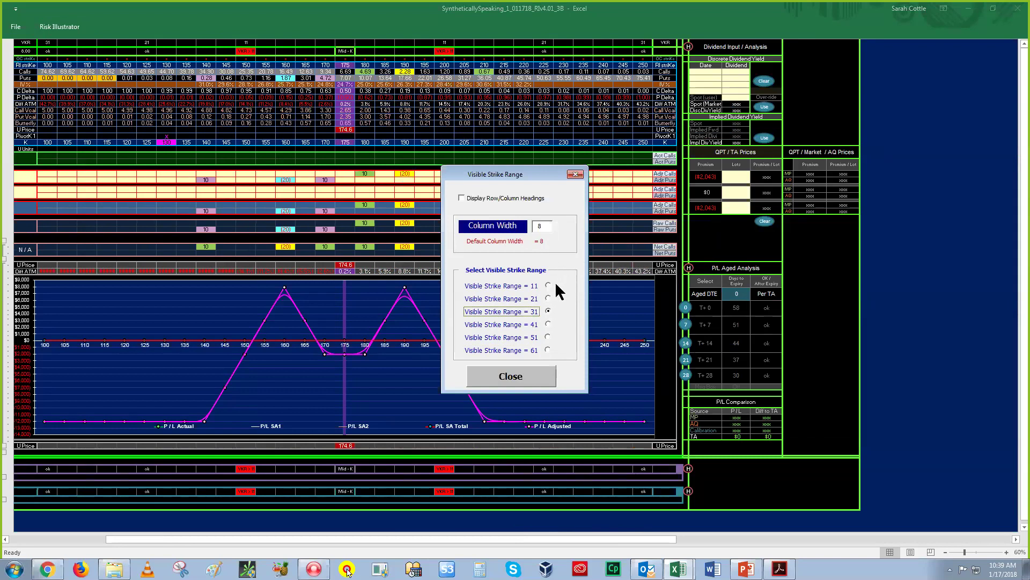
{"action": "left_click", "coordinate": [547, 299]}
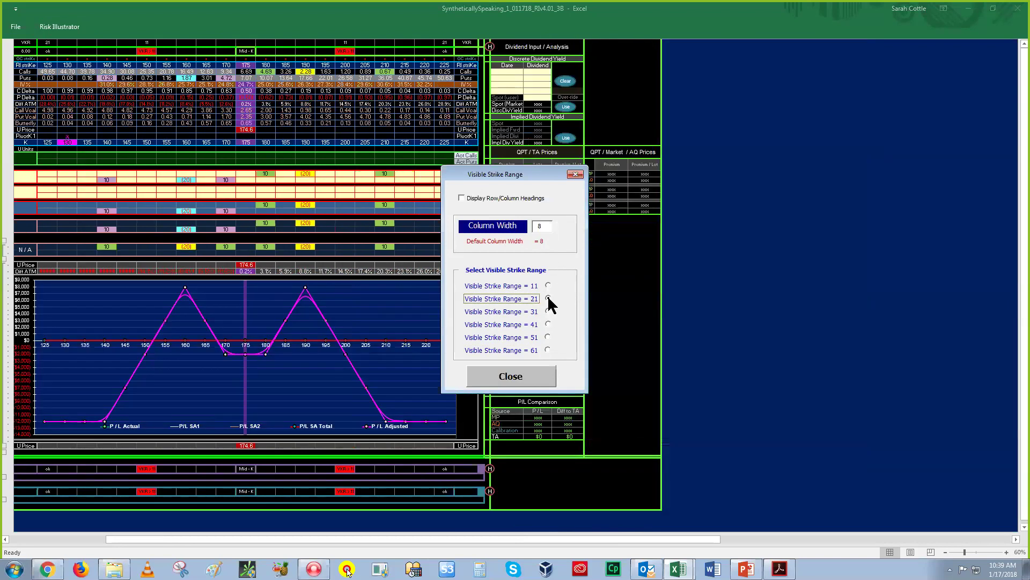
{"action": "left_click", "coordinate": [535, 383]}
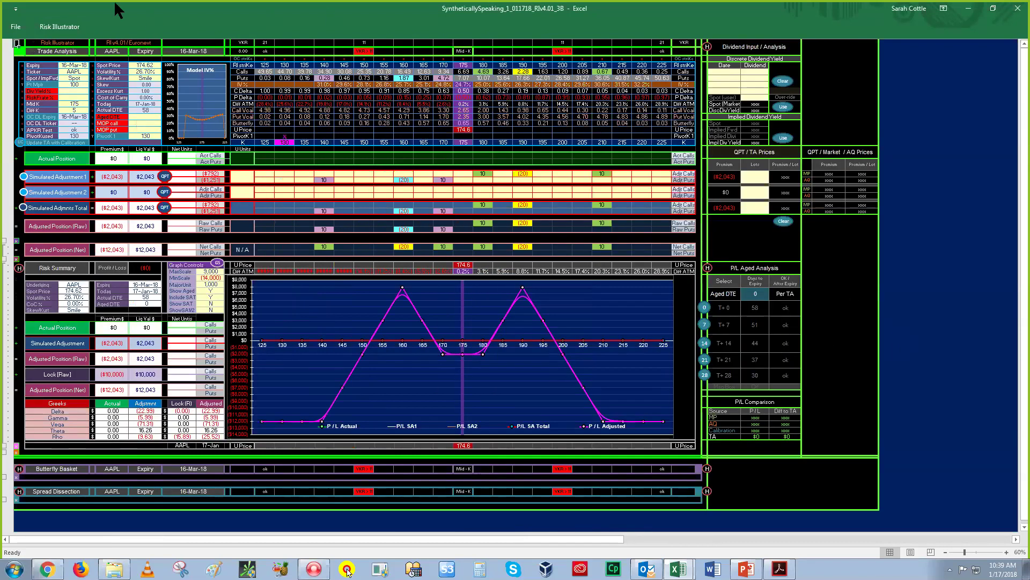
Try the Index volatility smile for SkewKurt in the Trade Analysis inputs, and settle on Crash
{"action": "left_click", "coordinate": [153, 65]}
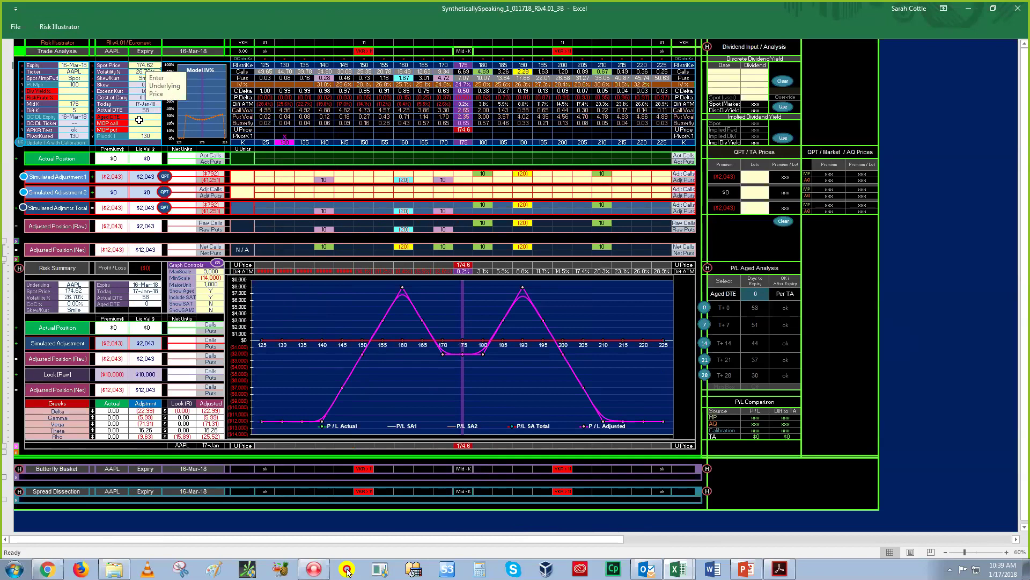
{"action": "left_click", "coordinate": [156, 72]}
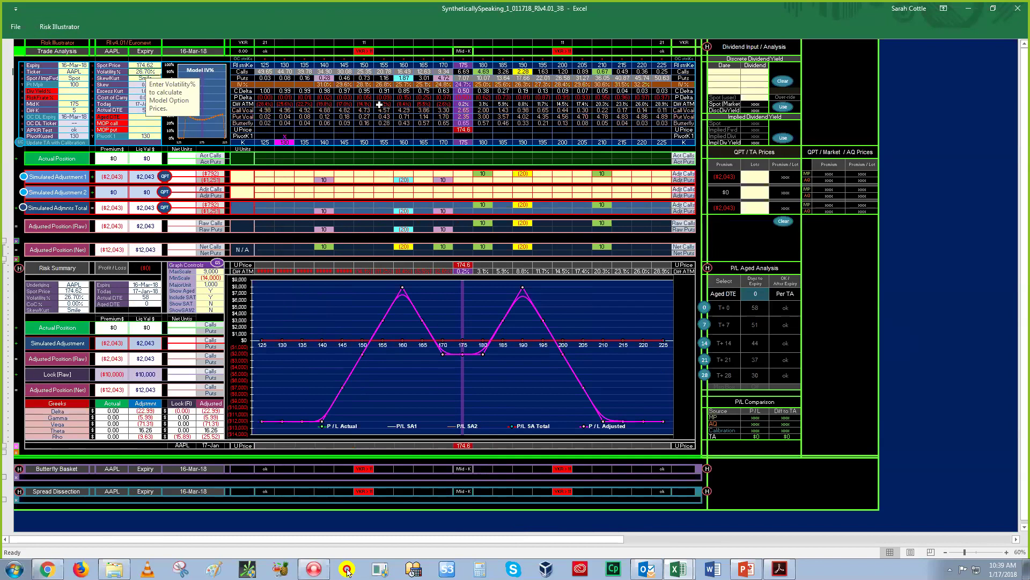
{"action": "left_click", "coordinate": [138, 78]}
{"action": "left_click", "coordinate": [164, 78]}
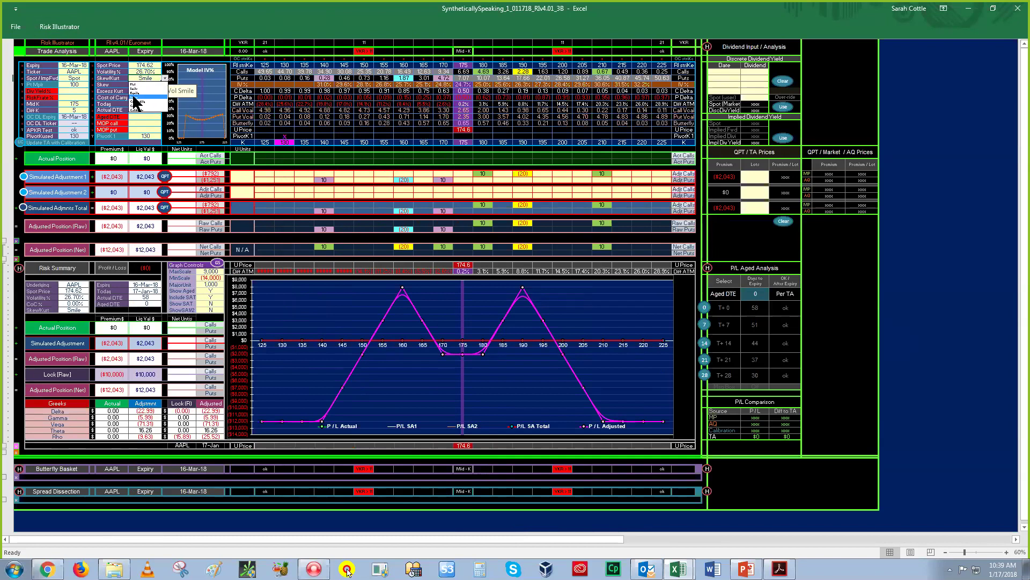
{"action": "left_click", "coordinate": [134, 97]}
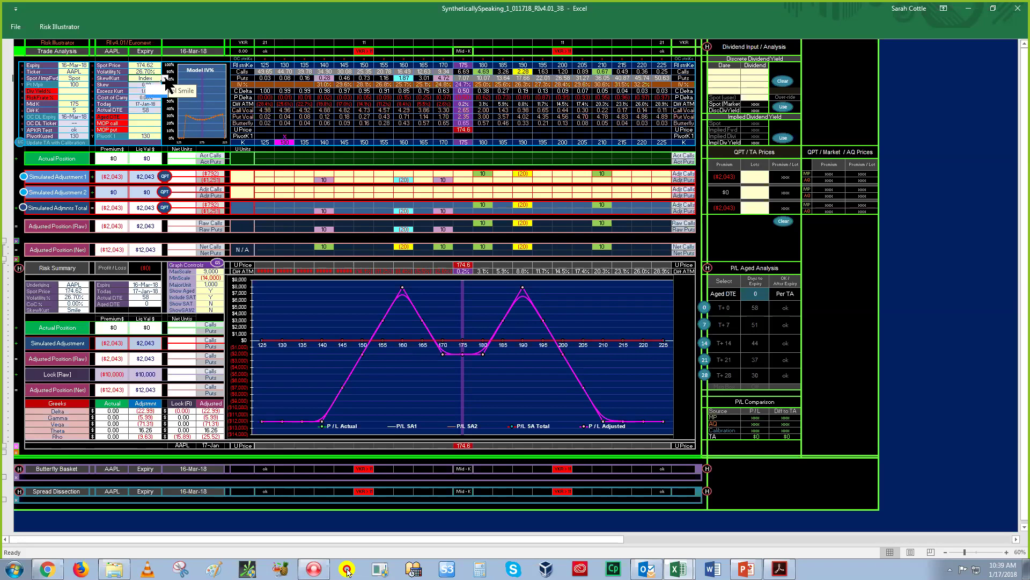
{"action": "left_click", "coordinate": [164, 79]}
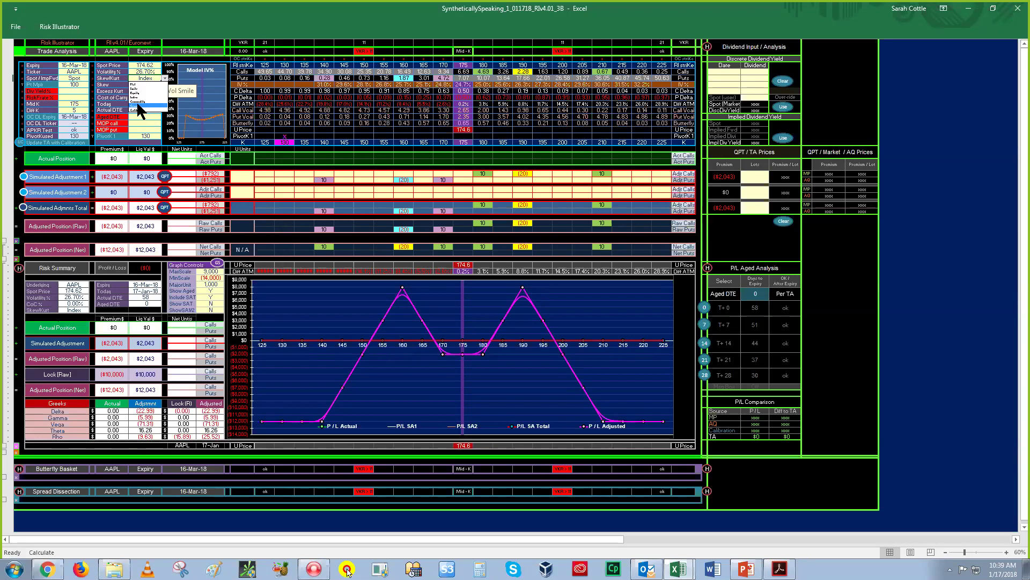
{"action": "left_click", "coordinate": [138, 105]}
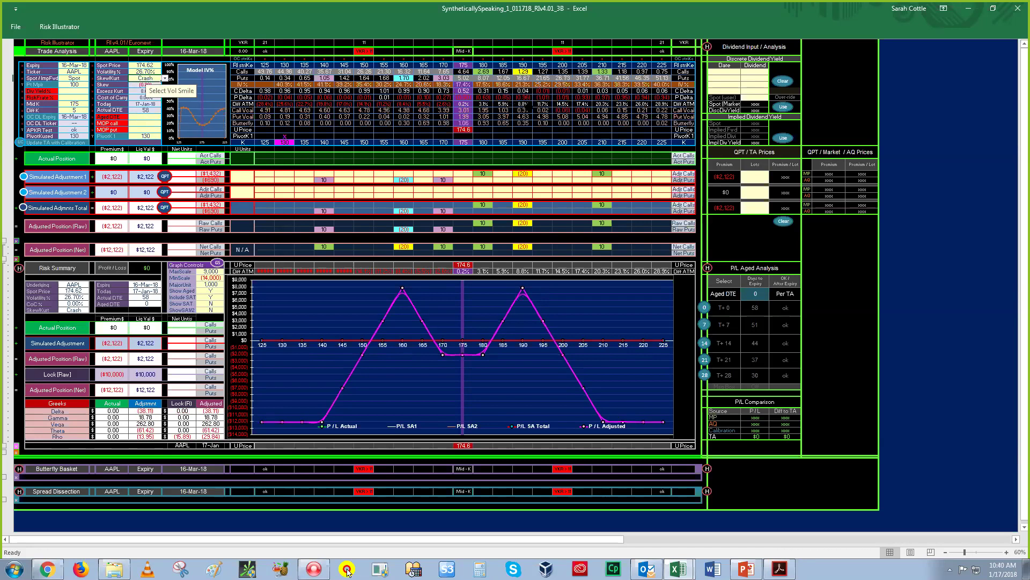
View the Option Chain sheet, followed by the Spread Dissection sheet
{"action": "left_click", "coordinate": [59, 26]}
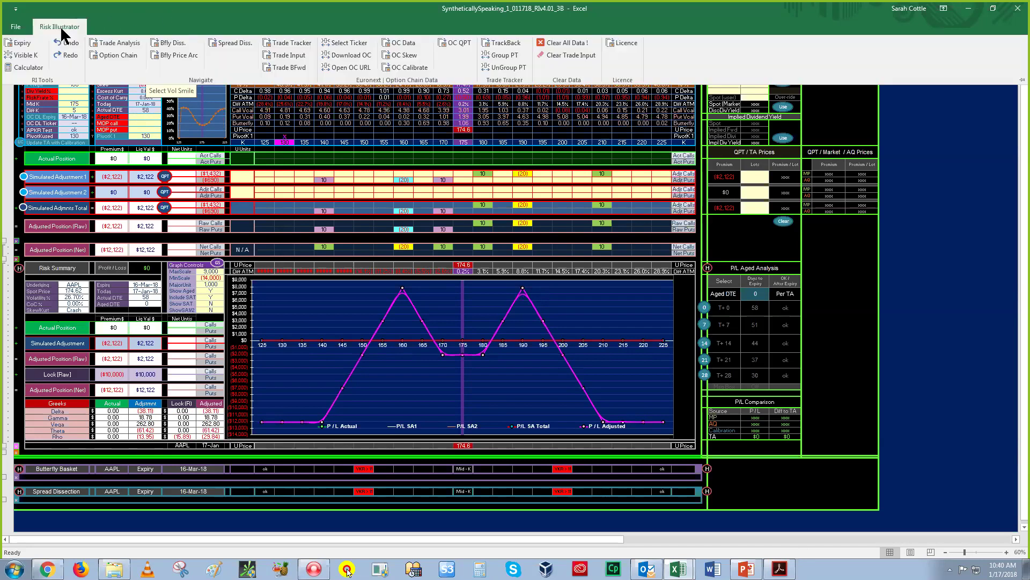
{"action": "left_click", "coordinate": [135, 54]}
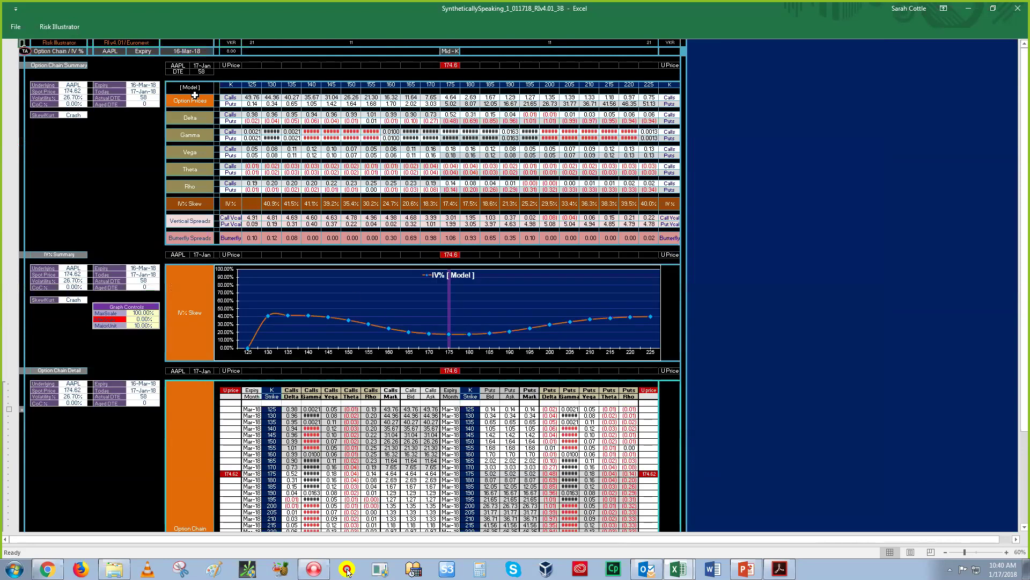
{"action": "left_click", "coordinate": [59, 28]}
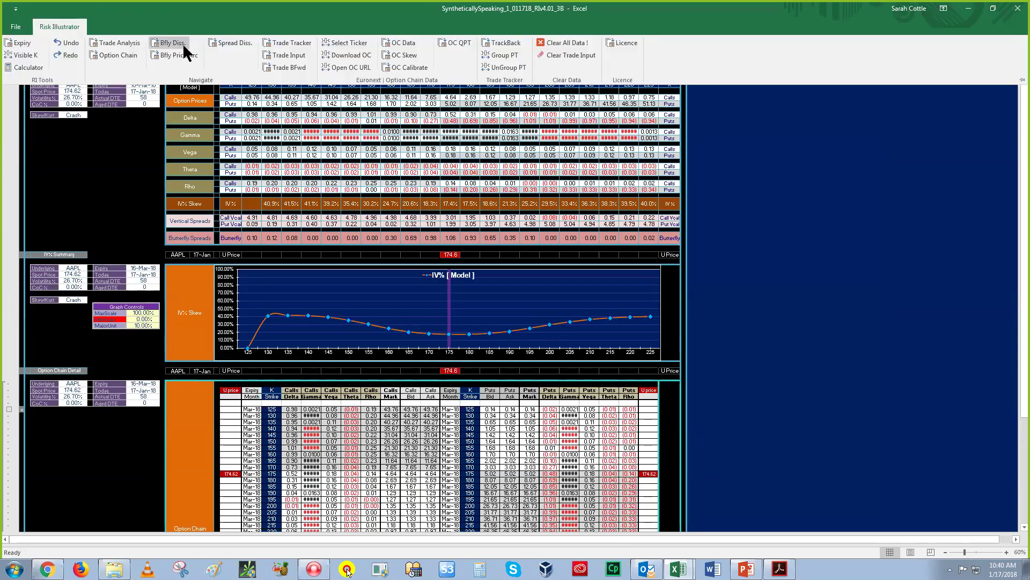
{"action": "left_click", "coordinate": [225, 42]}
{"action": "left_click", "coordinate": [437, 232]}
{"action": "left_click", "coordinate": [395, 216]}
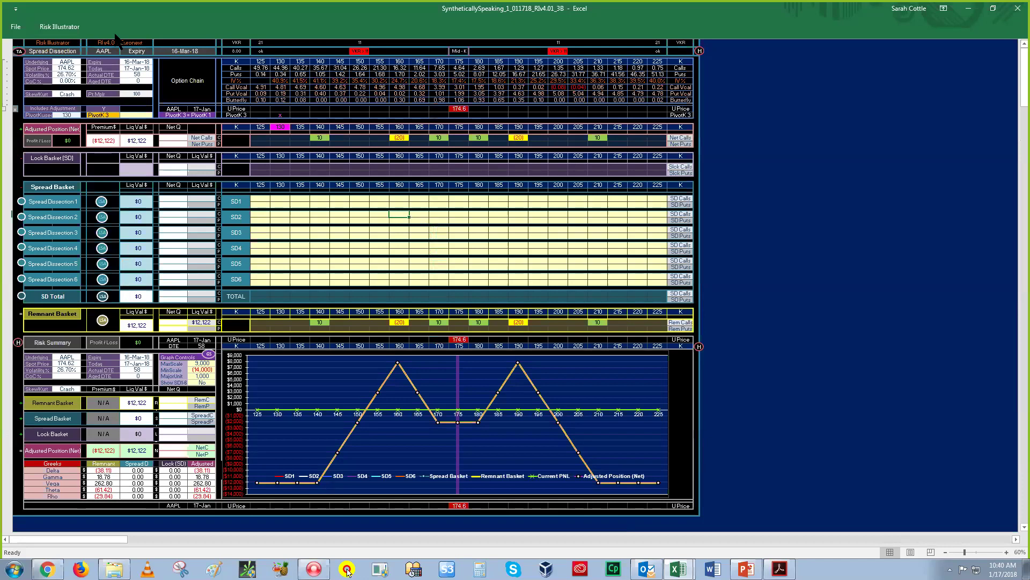
Open the Butterfly Price Arc sheet to view the model butterfly prices
{"action": "left_click", "coordinate": [61, 28]}
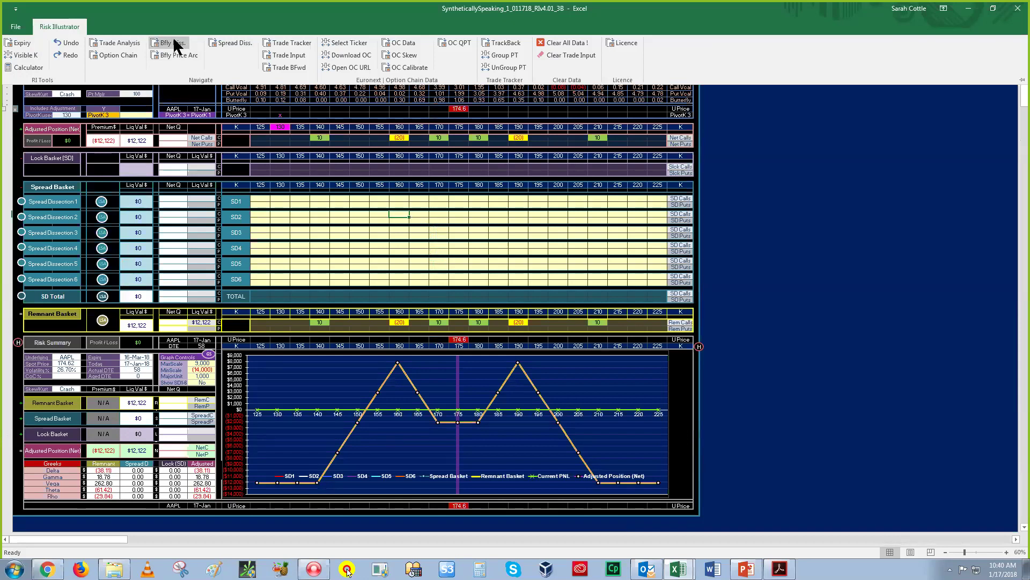
{"action": "left_click", "coordinate": [173, 54]}
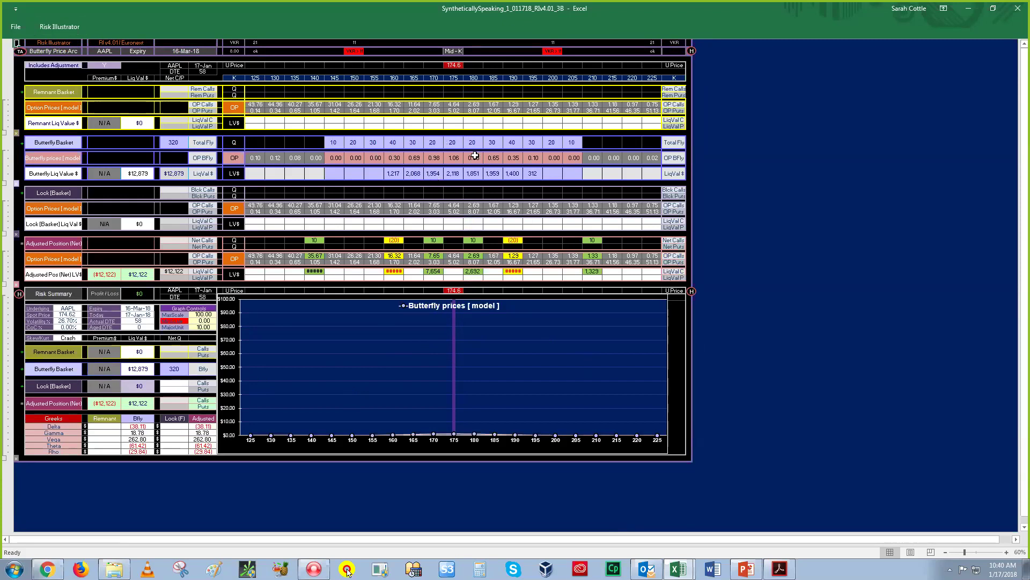
View the Butterfly Dissection sheet and the blank trade entry blocks on the Trade Input sheet
{"action": "left_click", "coordinate": [62, 27]}
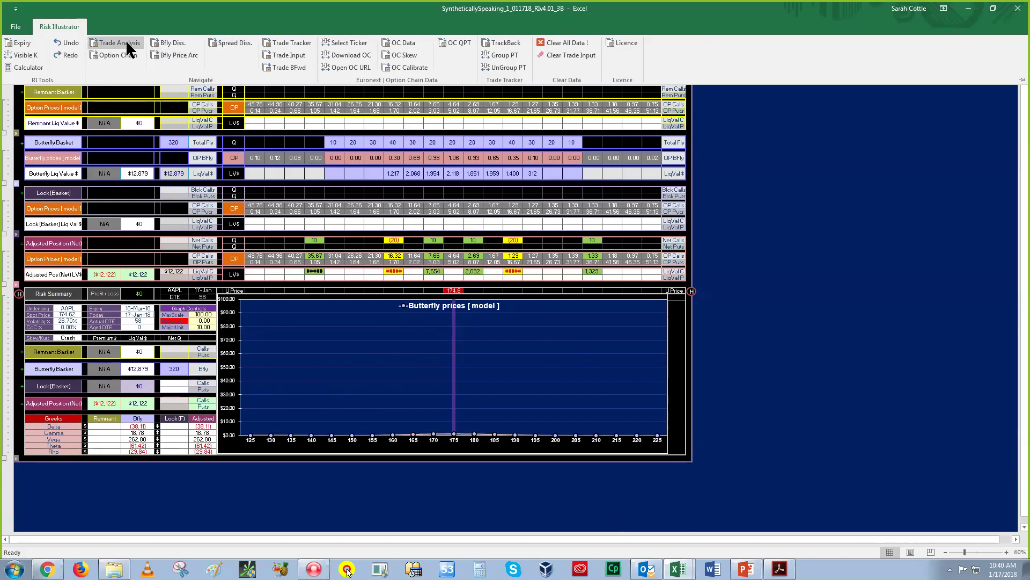
{"action": "left_click", "coordinate": [171, 43]}
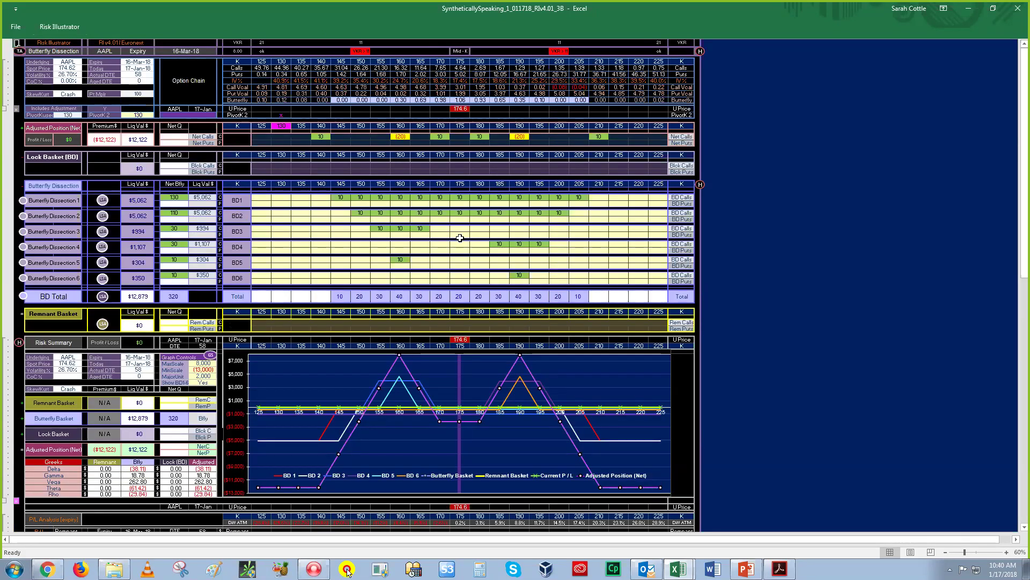
{"action": "left_click", "coordinate": [63, 27]}
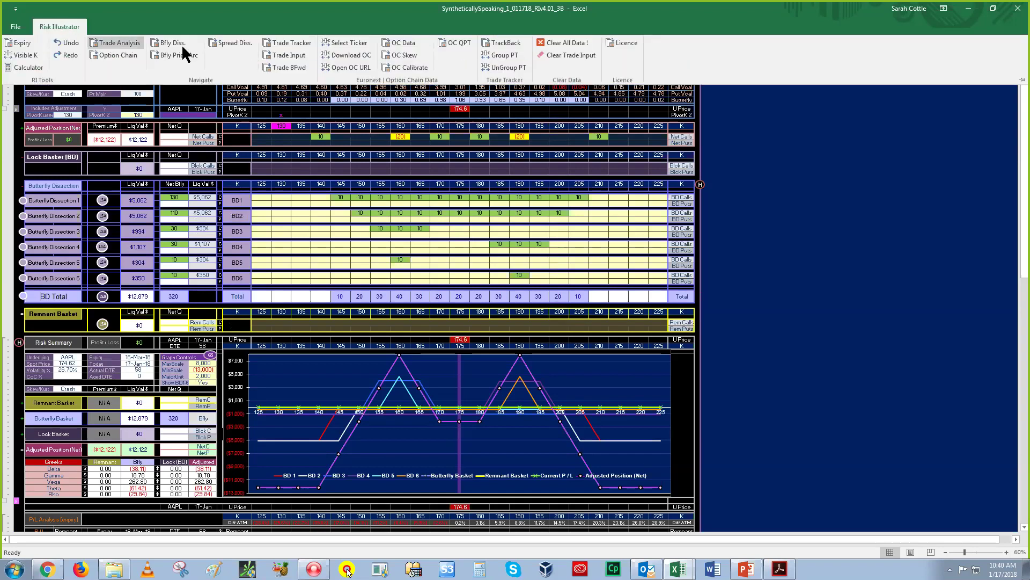
{"action": "left_click", "coordinate": [289, 56]}
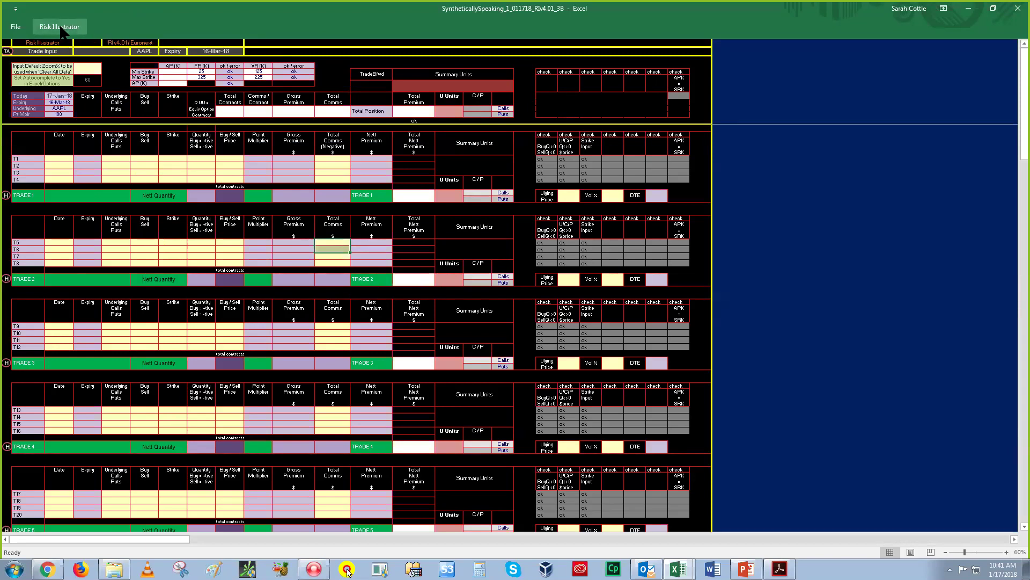
{"action": "left_click", "coordinate": [218, 162]}
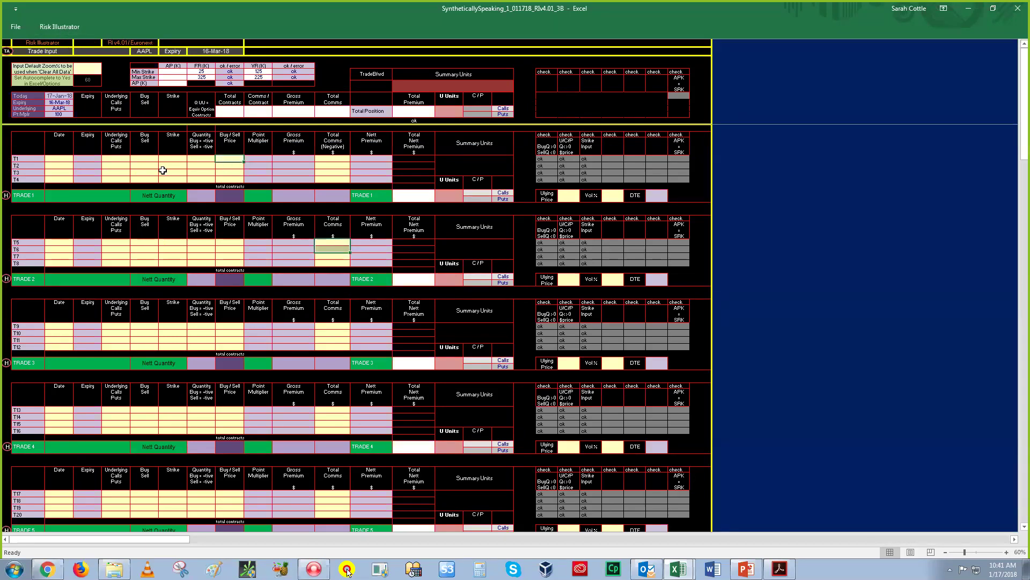
{"action": "left_click", "coordinate": [337, 176]}
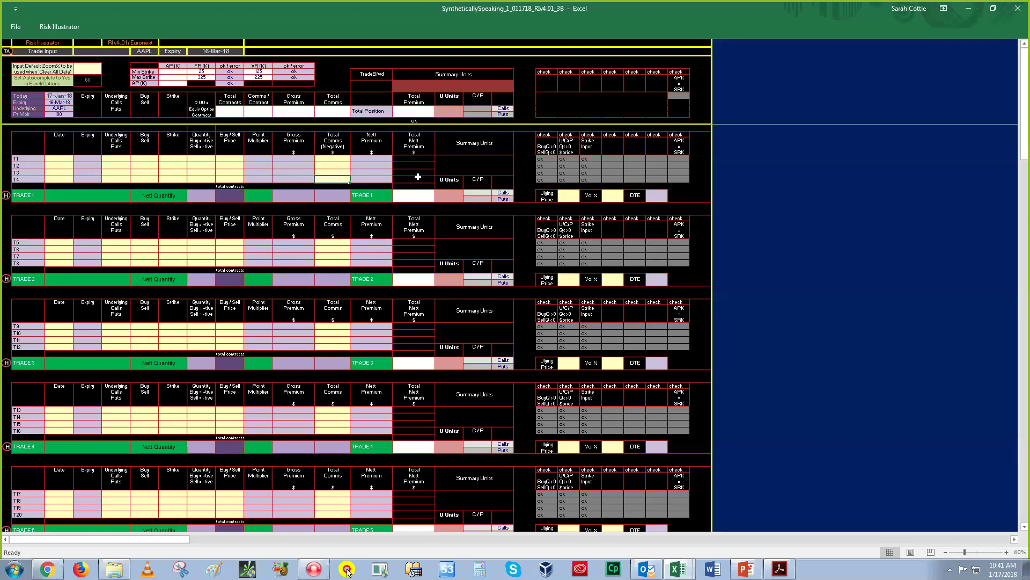
Return to the Trade Analysis sheet and examine the Actual Position and Simulated Adjustment rows, including the calls and puts in Simulated Adjustment 1
{"action": "left_click", "coordinate": [59, 27]}
{"action": "left_click", "coordinate": [127, 50]}
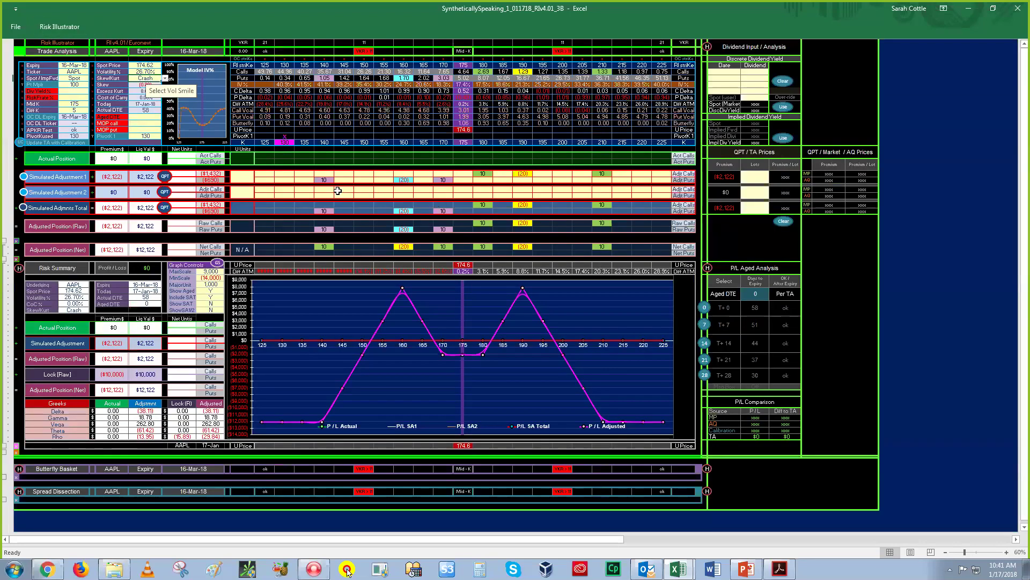
{"action": "left_click_drag", "start_coordinate": [293, 155], "coordinate": [651, 166]}
{"action": "left_click_drag", "start_coordinate": [348, 175], "coordinate": [601, 198]}
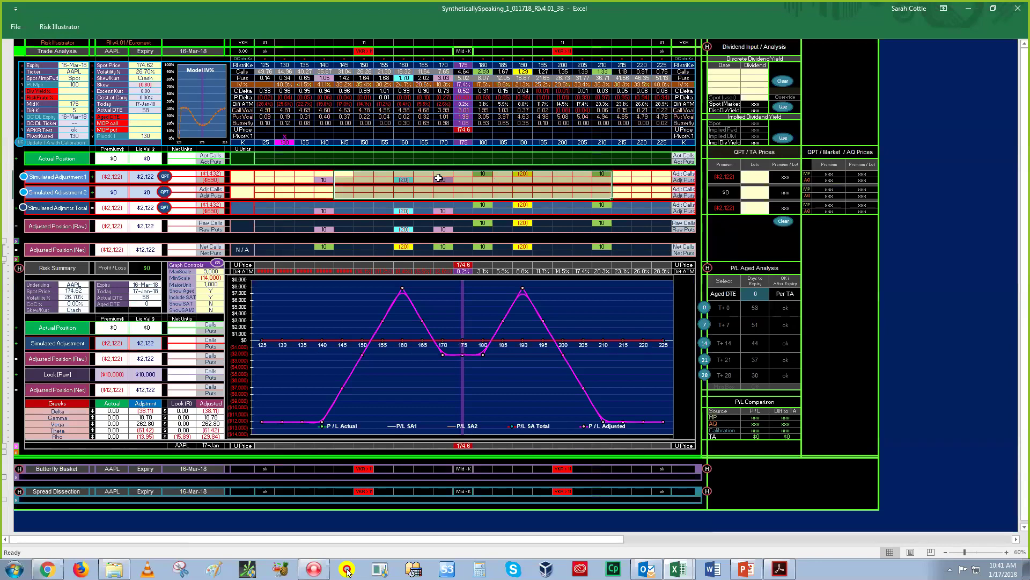
{"action": "left_click", "coordinate": [542, 189]}
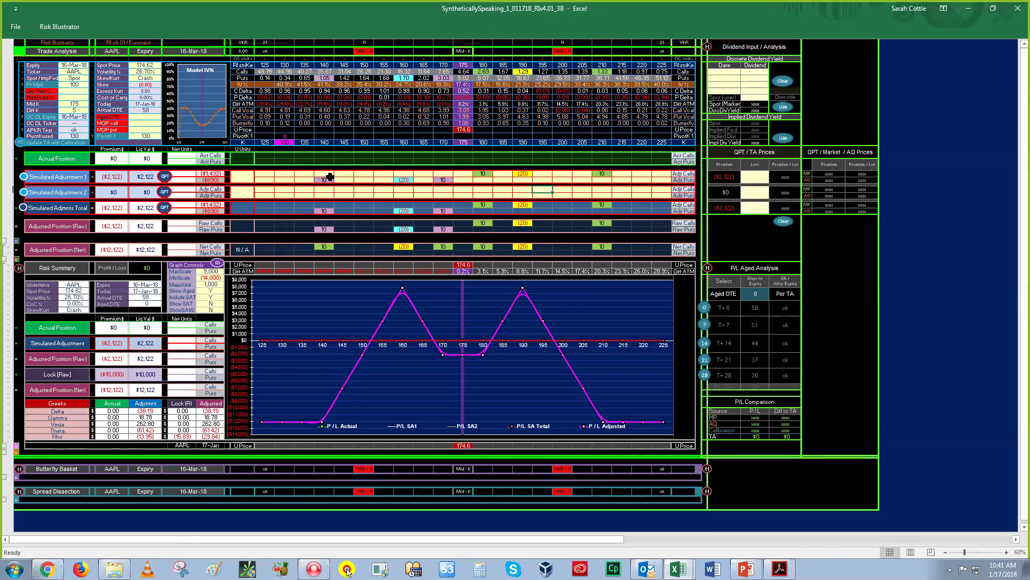
{"action": "left_click_drag", "start_coordinate": [318, 177], "coordinate": [601, 175]}
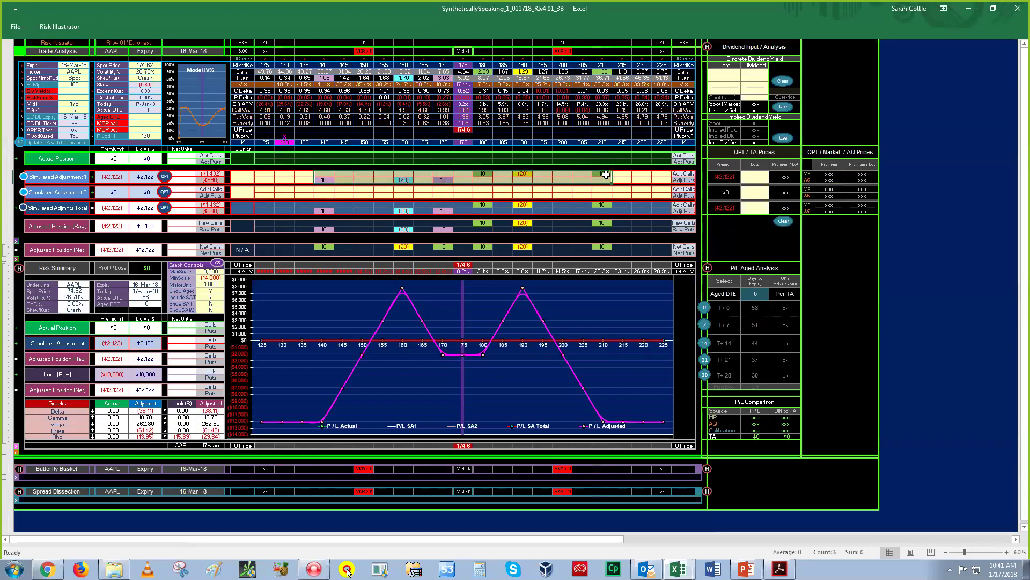
{"action": "left_click_drag", "start_coordinate": [483, 174], "coordinate": [602, 174]}
{"action": "left_click_drag", "start_coordinate": [447, 180], "coordinate": [321, 177]}
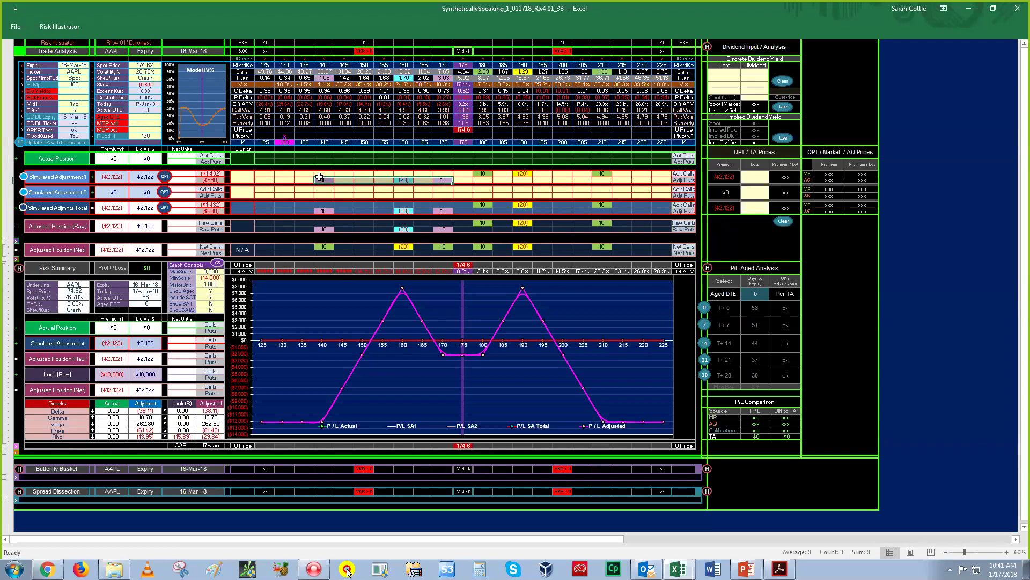
Try pivot strikes of 130 and 215 for PivotK 1 and examine the Adjusted Position (Net) row from strikes 140 to 210
{"action": "left_click", "coordinate": [146, 136]}
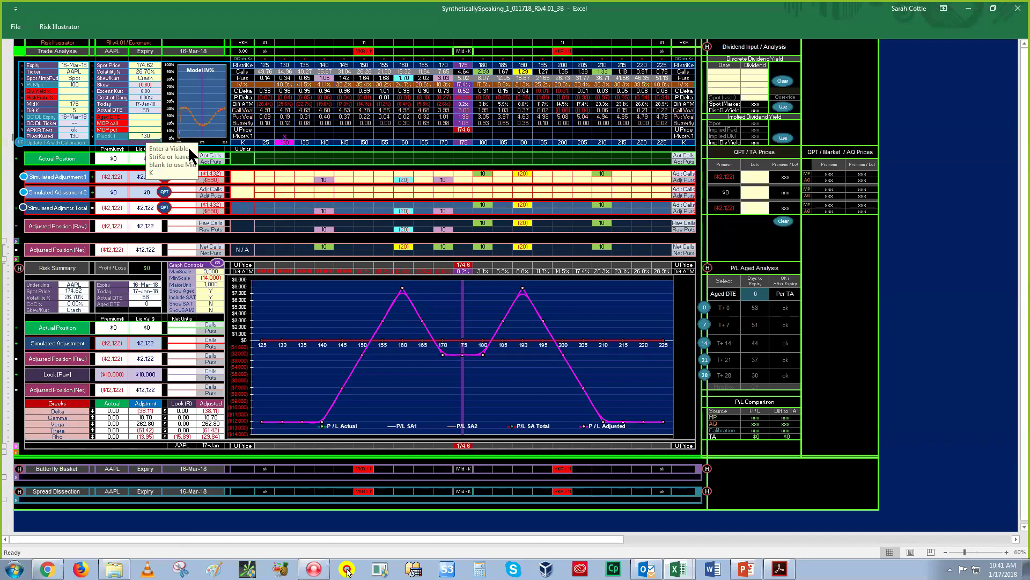
{"action": "type", "text": "130"}
{"action": "key", "text": "Return"}
{"action": "type", "text": "215"}
{"action": "key", "text": "Return"}
{"action": "left_click_drag", "start_coordinate": [314, 253], "coordinate": [599, 254]}
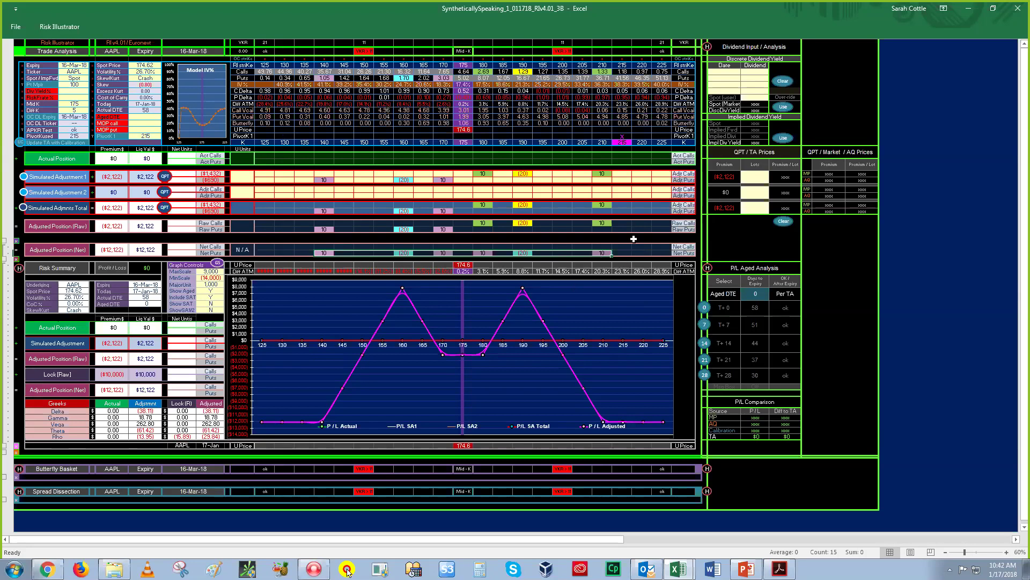
Set PivotK 1 to 175 on the Trade Analysis sheet and review the Adjusted Position (Net) calls and puts
{"action": "left_click", "coordinate": [144, 134]}
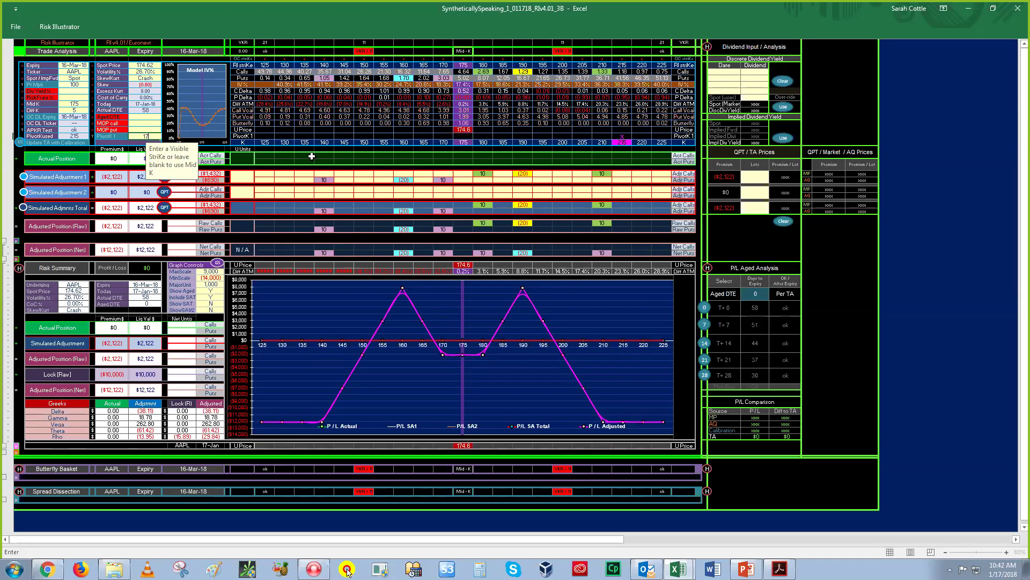
{"action": "key", "text": "Return"}
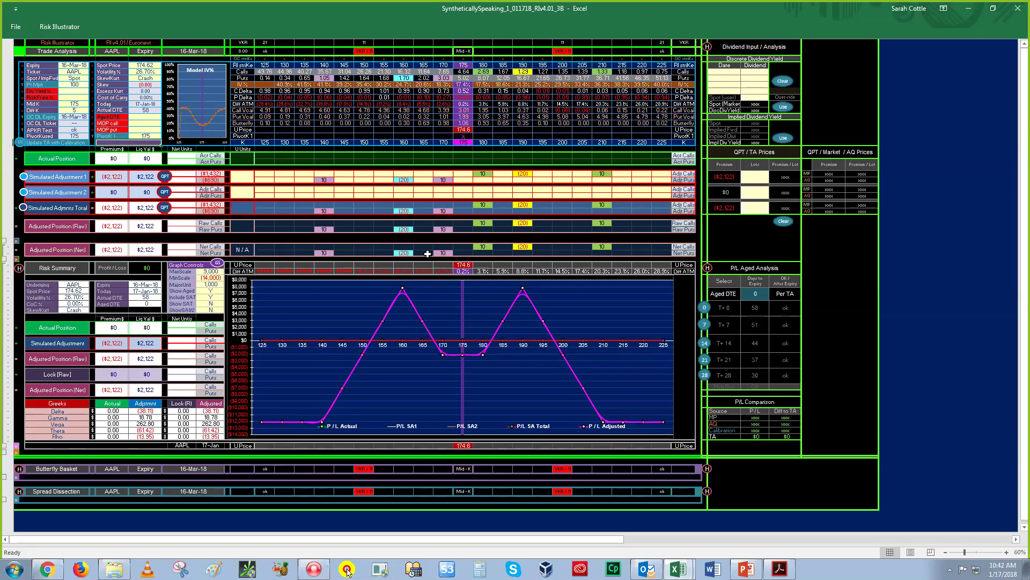
{"action": "left_click", "coordinate": [328, 253]}
{"action": "left_click_drag", "start_coordinate": [332, 253], "coordinate": [613, 247]}
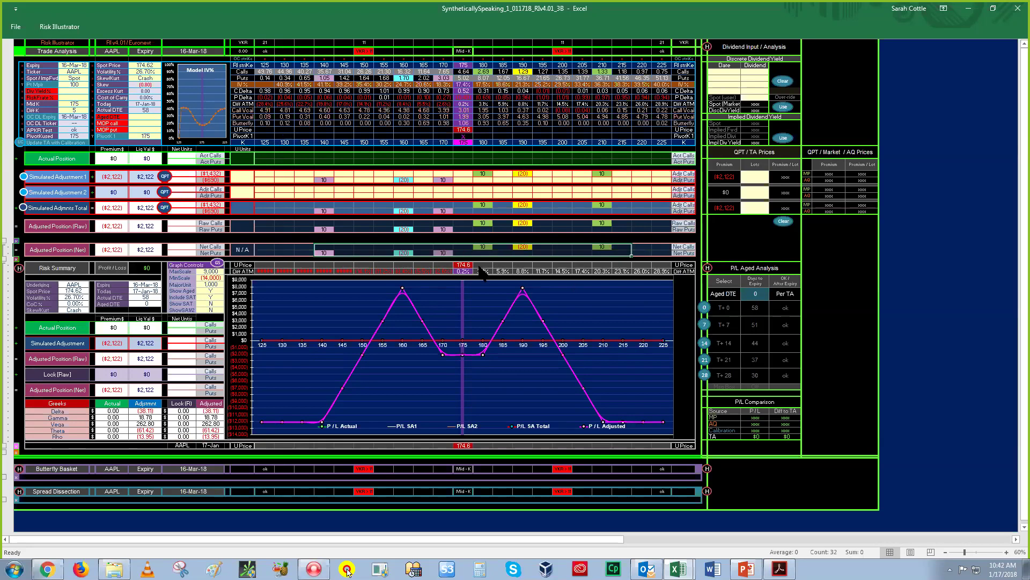
Open the Butterfly Dissection sheet and clear Butterfly Dissections 1-6
{"action": "left_click", "coordinate": [65, 27]}
{"action": "left_click", "coordinate": [183, 43]}
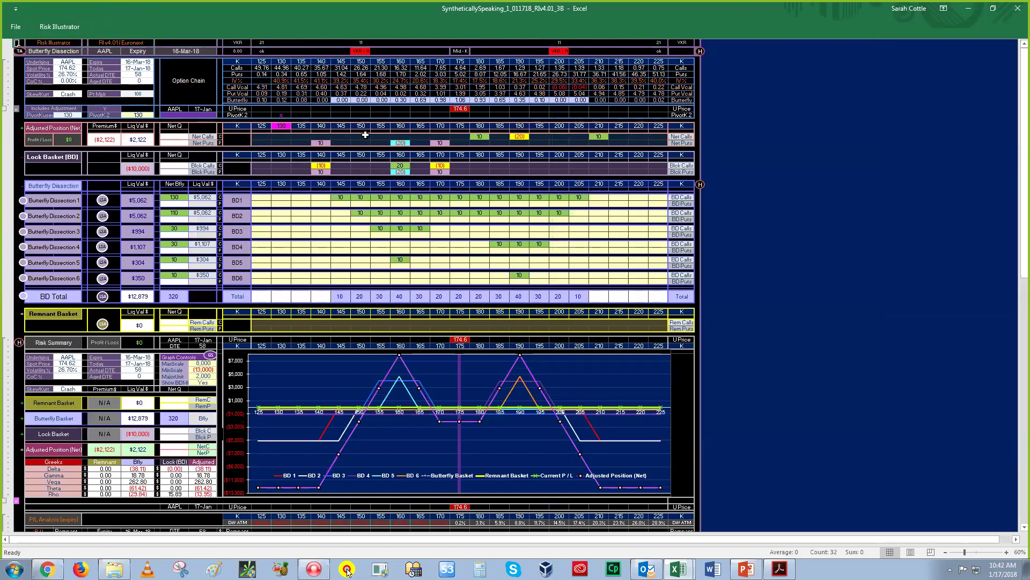
{"action": "left_click", "coordinate": [22, 296]}
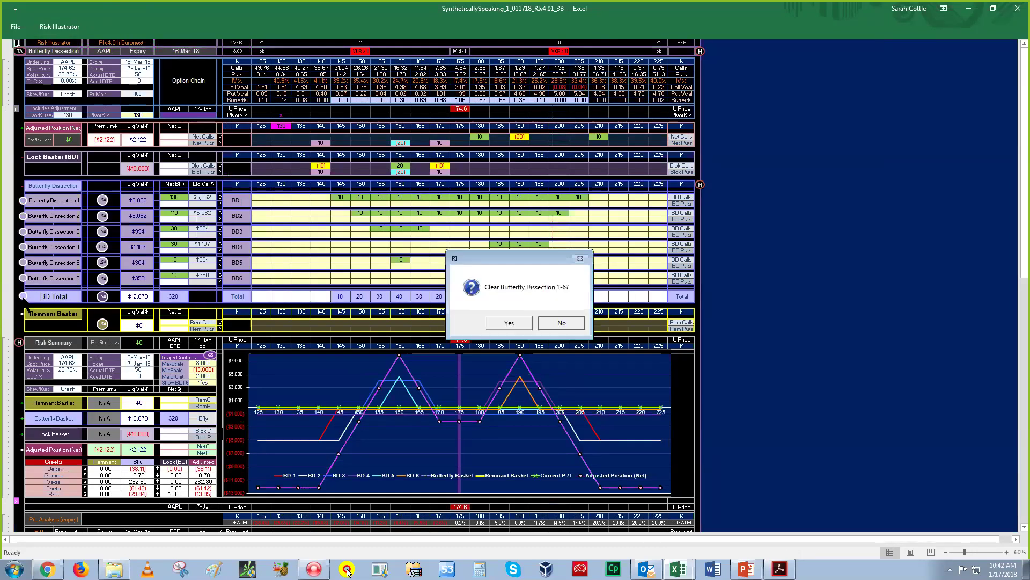
{"action": "left_click", "coordinate": [519, 321]}
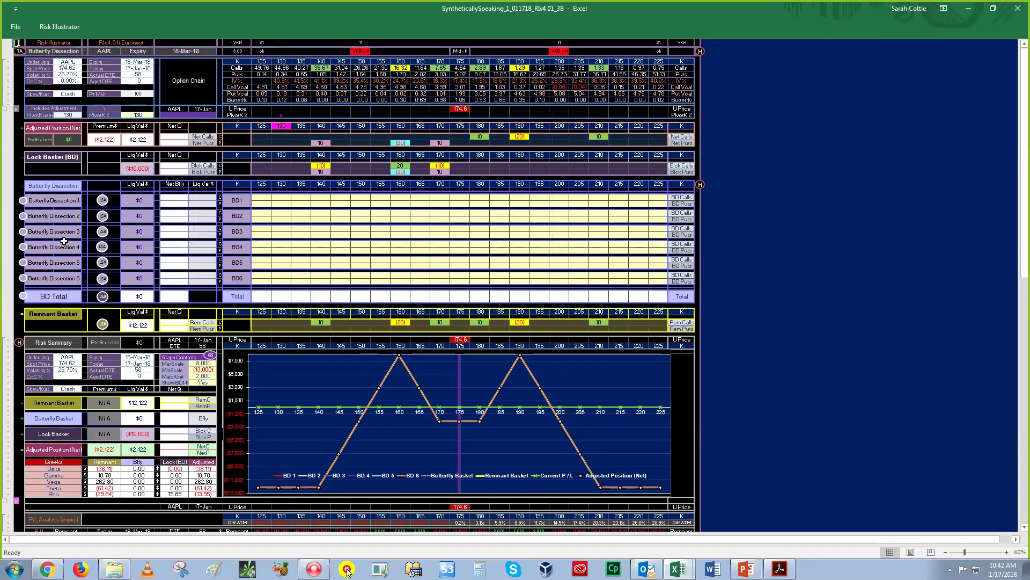
Set PivotK 2 to 175 for the basket dissection
{"action": "left_click", "coordinate": [439, 219]}
{"action": "left_click", "coordinate": [138, 113]}
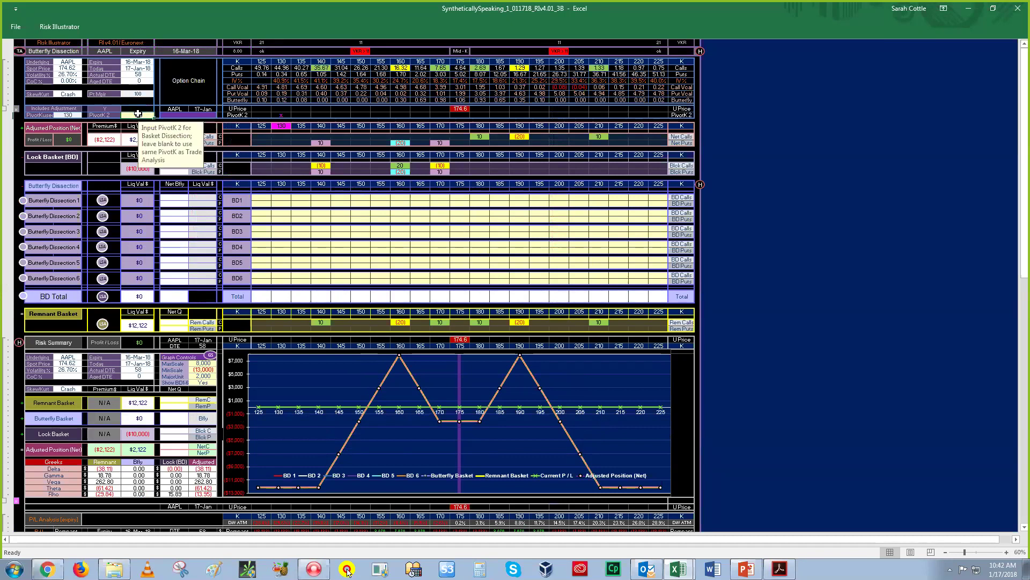
{"action": "type", "text": "175"}
{"action": "key", "text": "Return"}
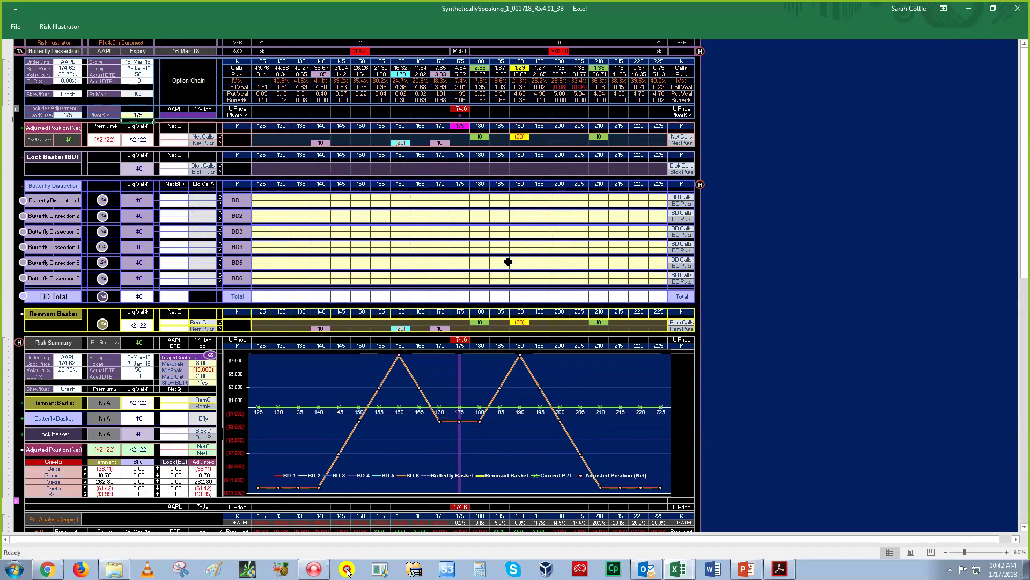
Enter 10 butterflies at the 145 strike and 20 at the 150 strike in the calls row of Butterfly Dissection 1
{"action": "left_click", "coordinate": [344, 199]}
{"action": "type", "text": "10"}
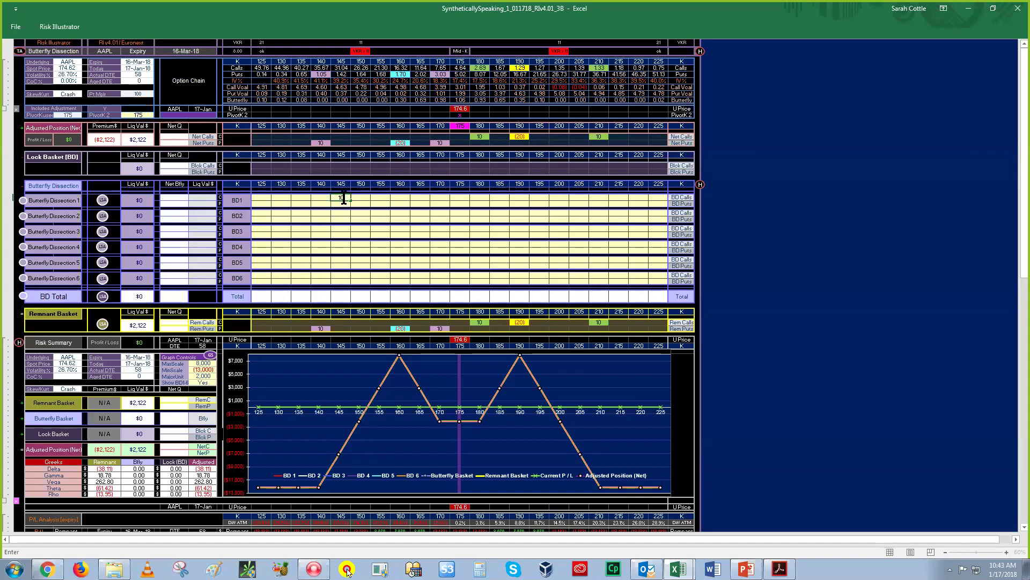
{"action": "key", "text": "Tab"}
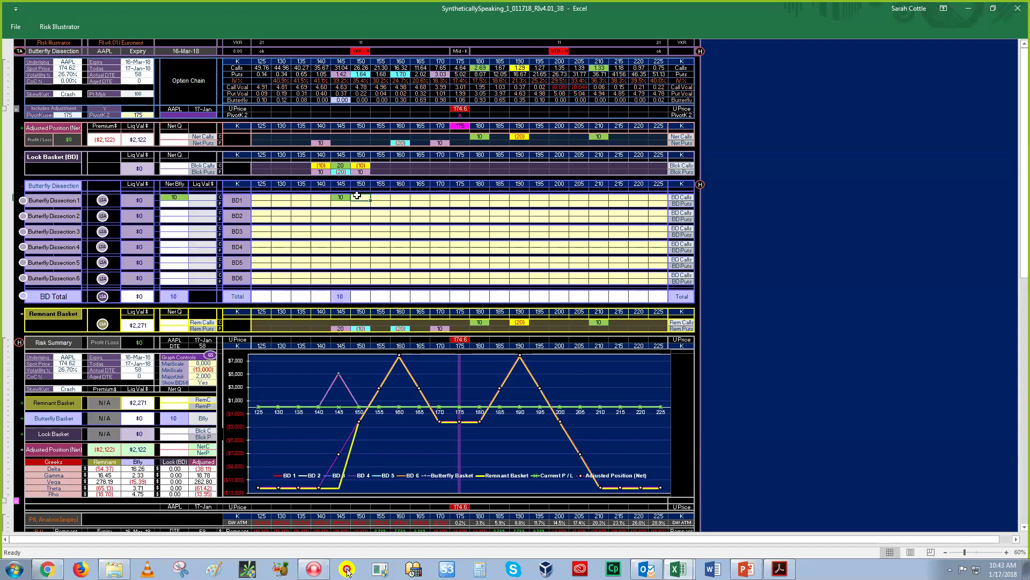
{"action": "type", "text": "-20"}
{"action": "key", "text": "Tab"}
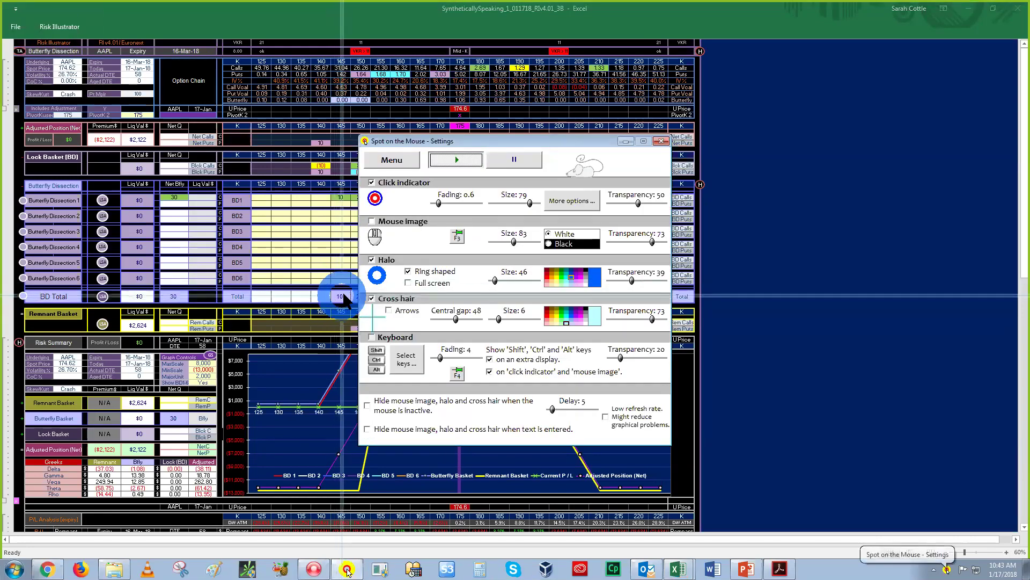
Close the Spot on the Mouse settings and enter 30 butterflies at the 155 strike in Butterfly Dissection 1's calls row
{"action": "left_click", "coordinate": [661, 141]}
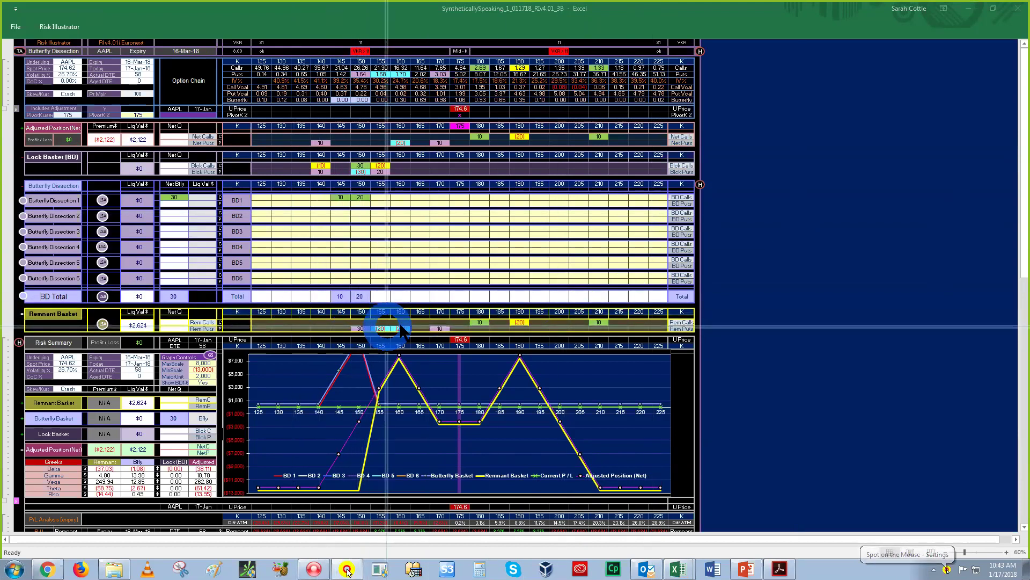
{"action": "left_click", "coordinate": [380, 197]}
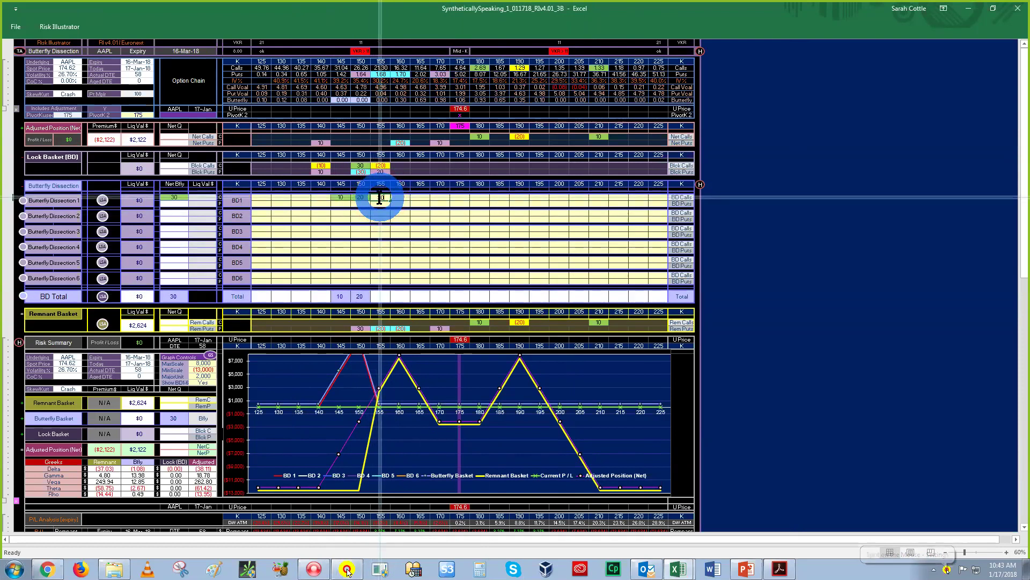
{"action": "type", "text": "10"}
{"action": "key", "text": "Return"}
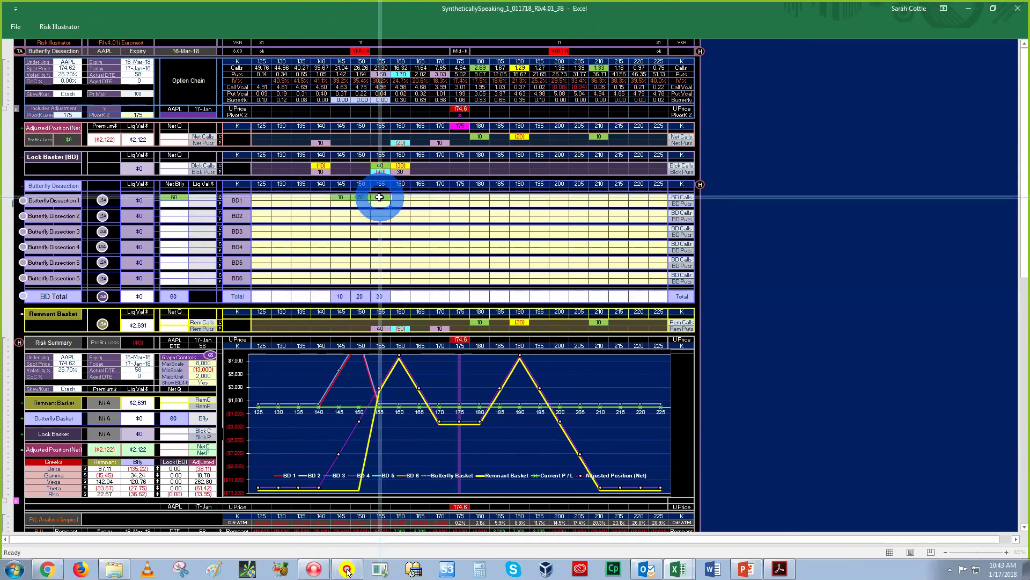
{"action": "type", "text": "40"}
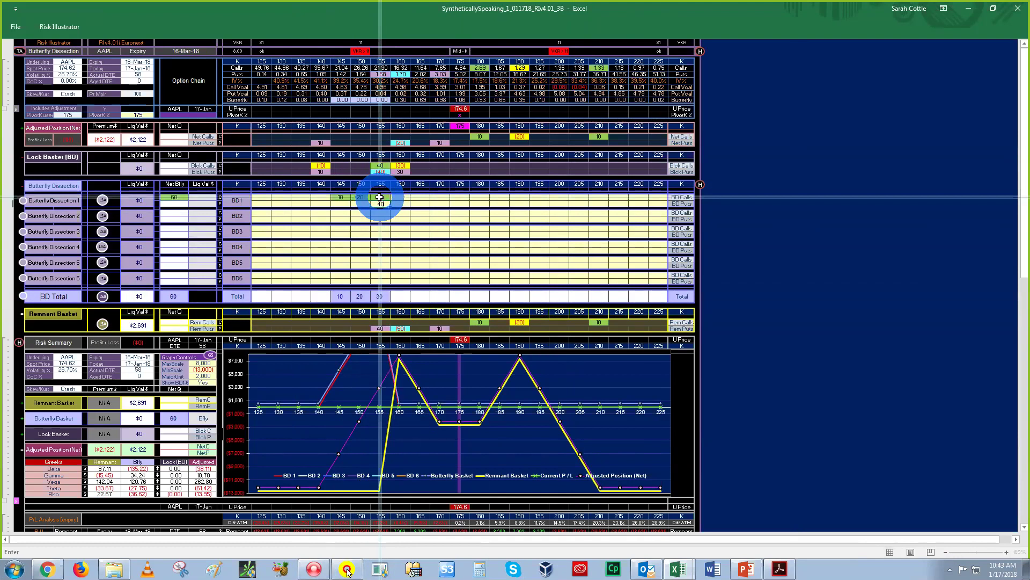
{"action": "key", "text": "Return"}
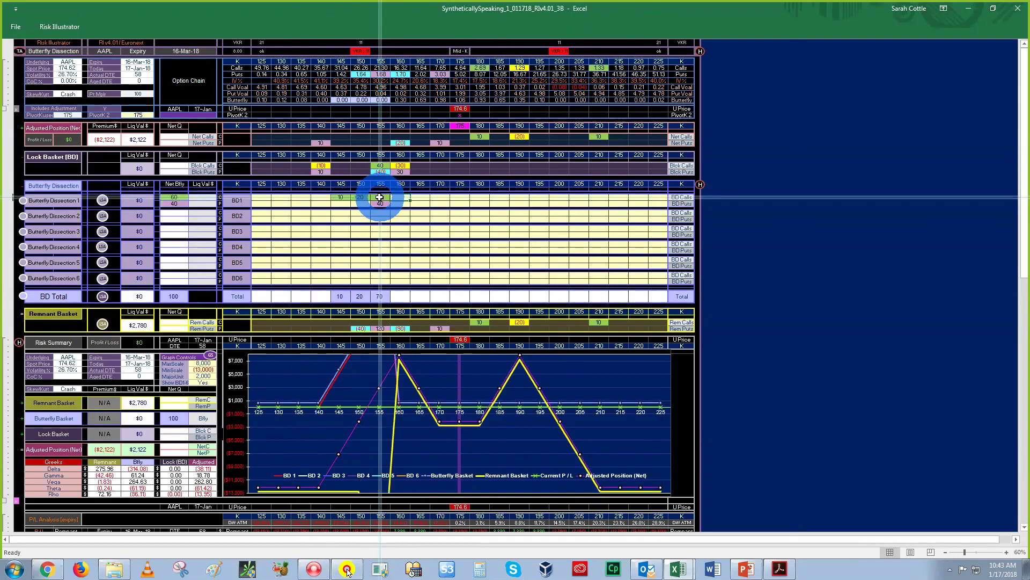
{"action": "key", "text": "BackSpace"}
{"action": "key", "text": "Return"}
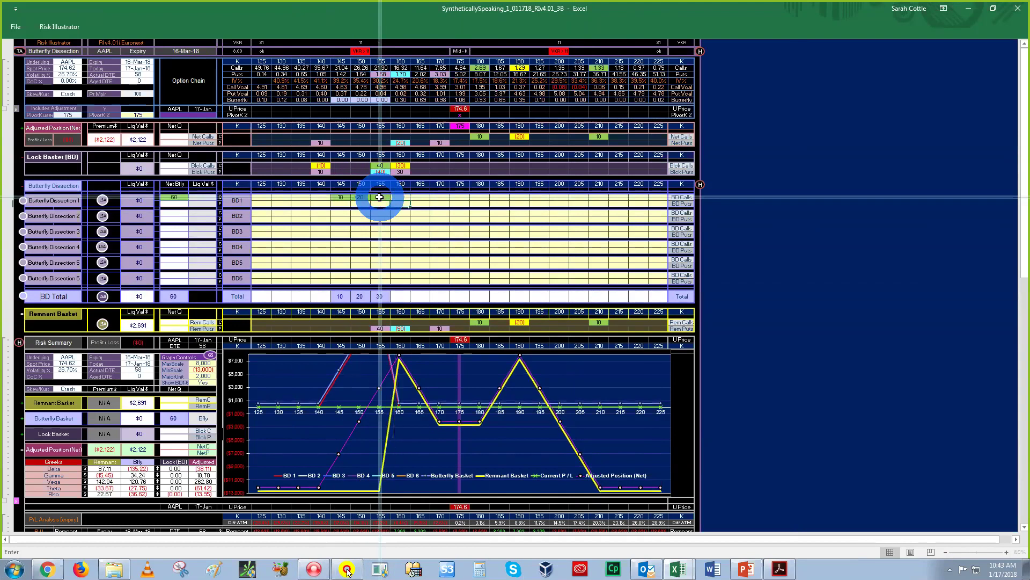
{"action": "key", "text": "Escape"}
Enter 40, 30, 20 and 20 butterflies at strikes 160, 165, 170 and 175 in Butterfly Dissection 1's calls row
{"action": "type", "text": "40"}
{"action": "key", "text": "Tab"}
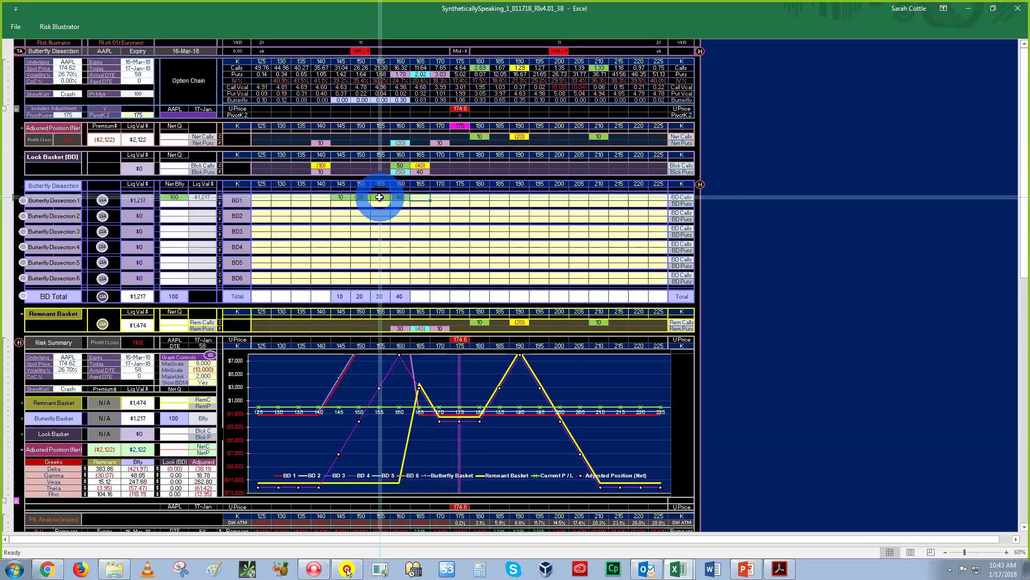
{"action": "type", "text": "30"}
{"action": "key", "text": "Tab"}
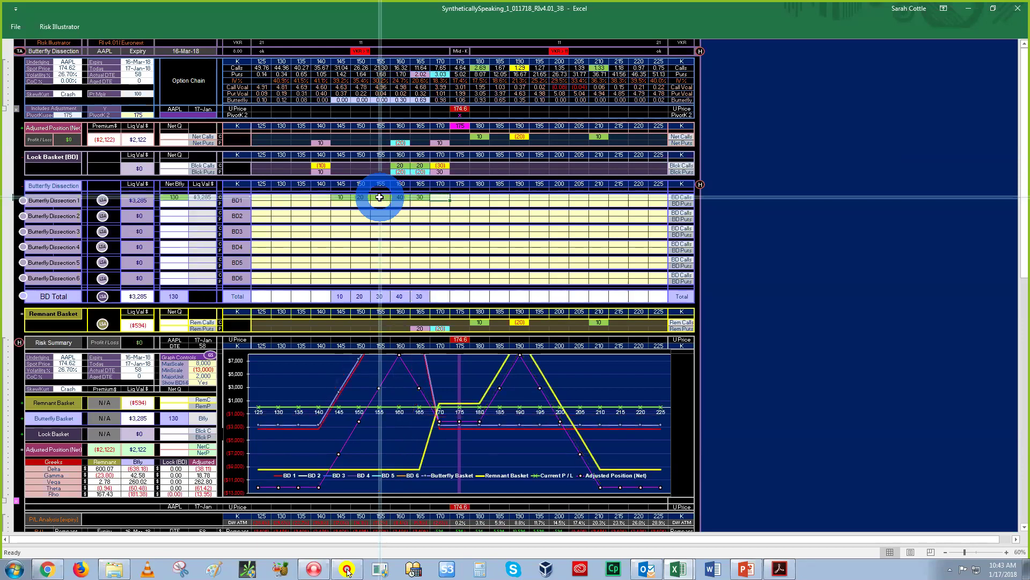
{"action": "type", "text": "20"}
{"action": "key", "text": "Tab"}
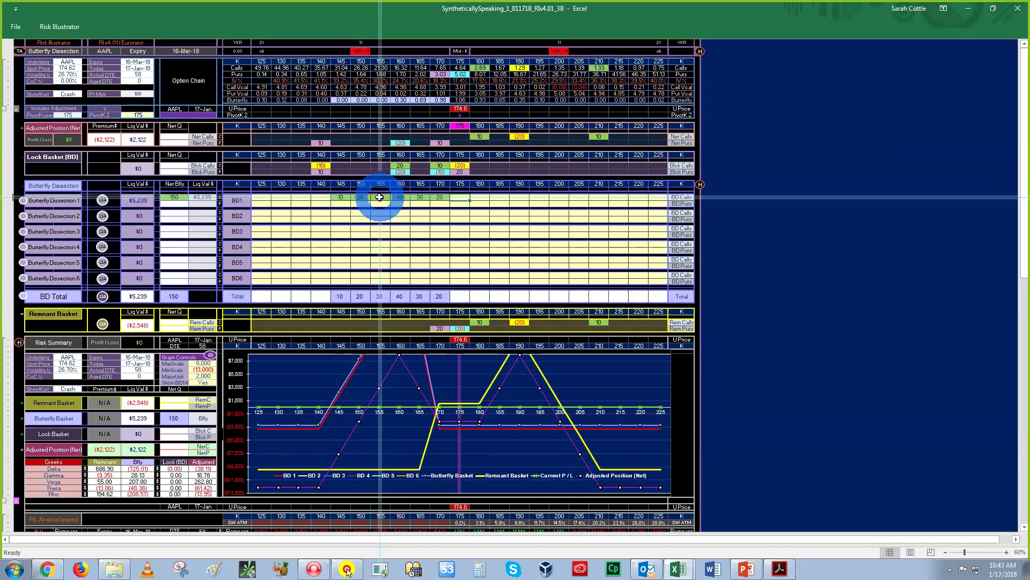
{"action": "type", "text": "20"}
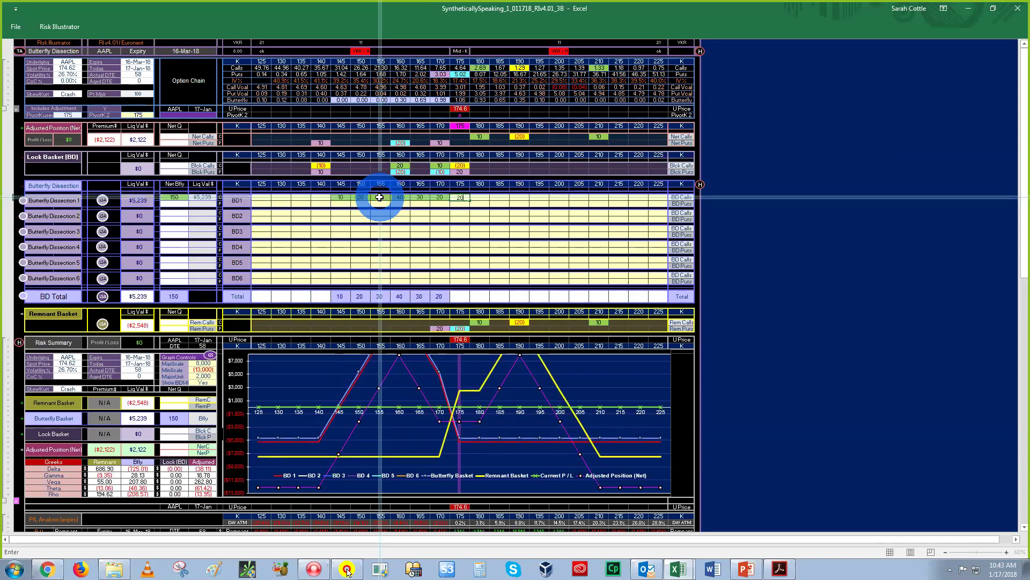
{"action": "key", "text": "Tab"}
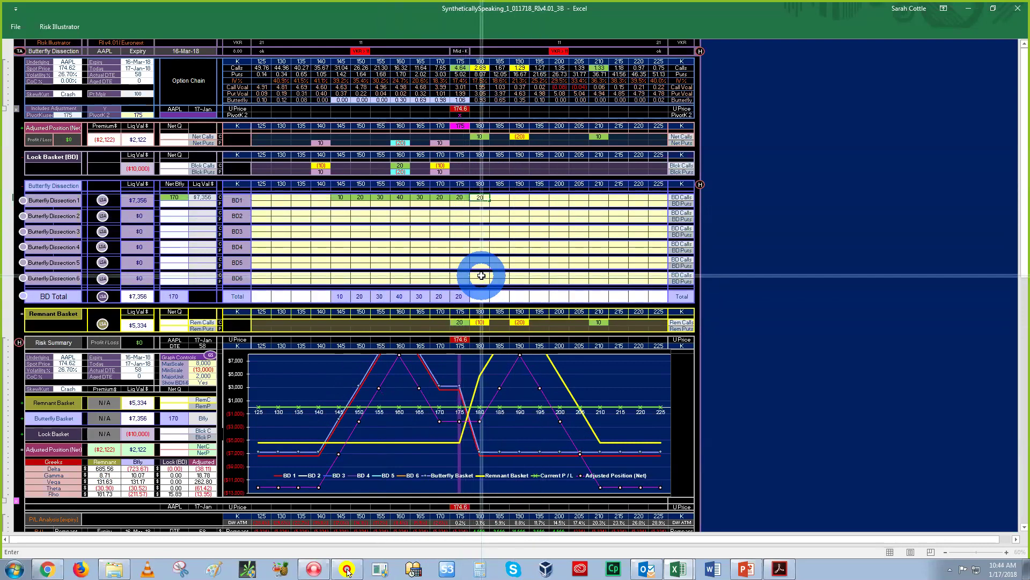
Enter 20, 30, 40, 30, 20 and 10 butterflies at strikes 180 through 205 in Butterfly Dissection 1's calls row
{"action": "key", "text": "Tab"}
{"action": "type", "text": "30"}
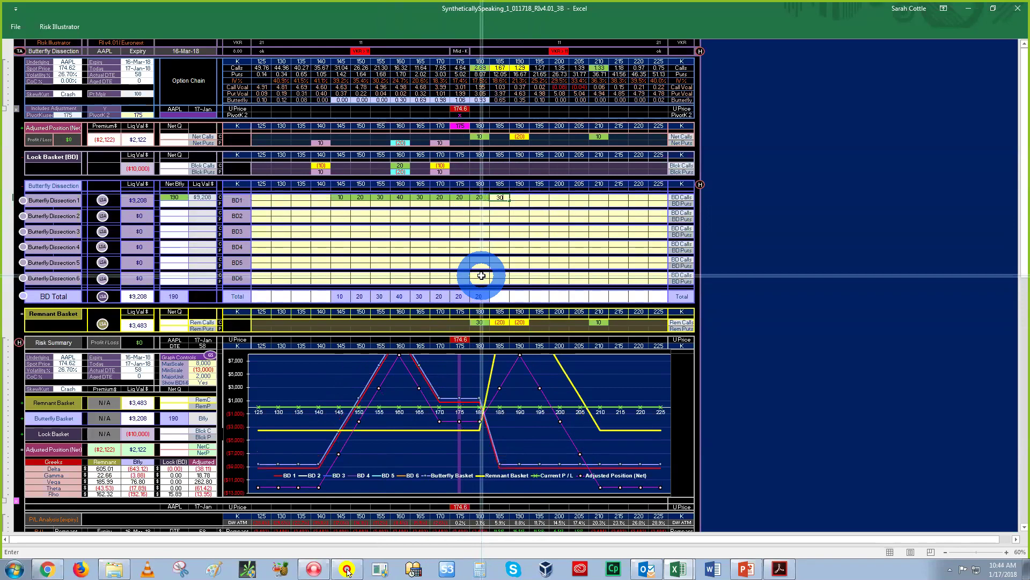
{"action": "key", "text": "Tab"}
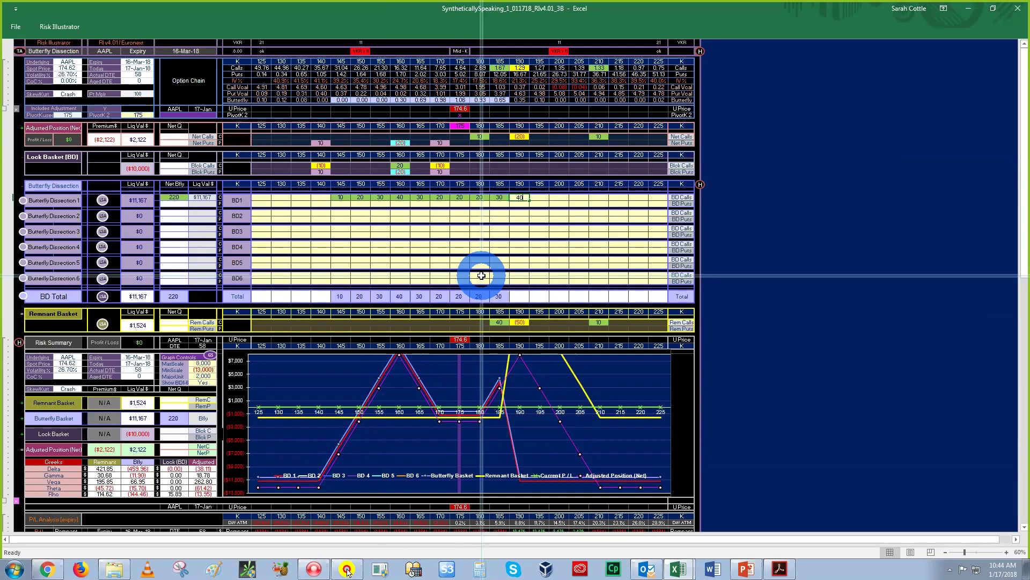
{"action": "key", "text": "Tab"}
{"action": "type", "text": "30"}
{"action": "key", "text": "Tab"}
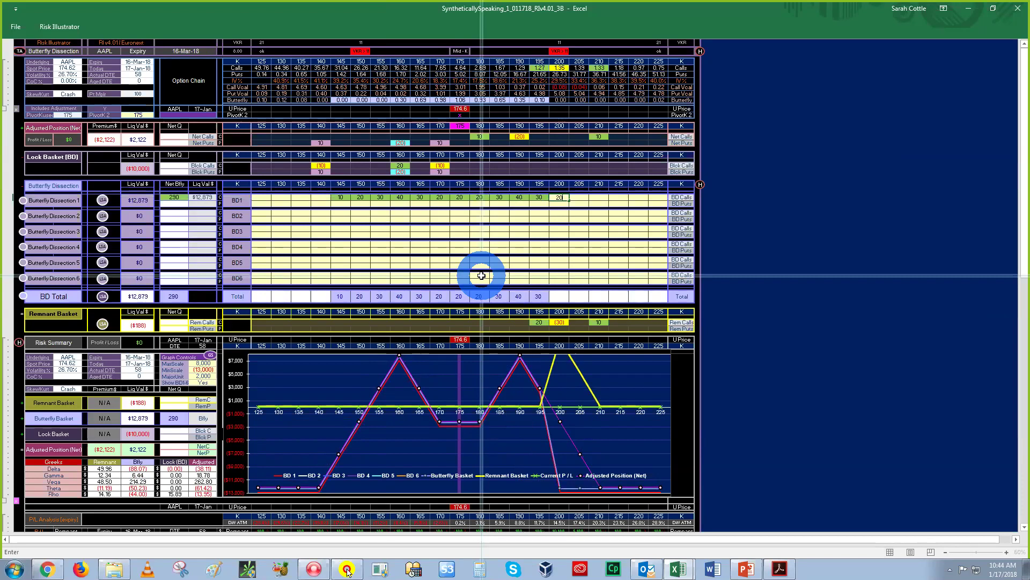
{"action": "key", "text": "Tab"}
{"action": "type", "text": "10"}
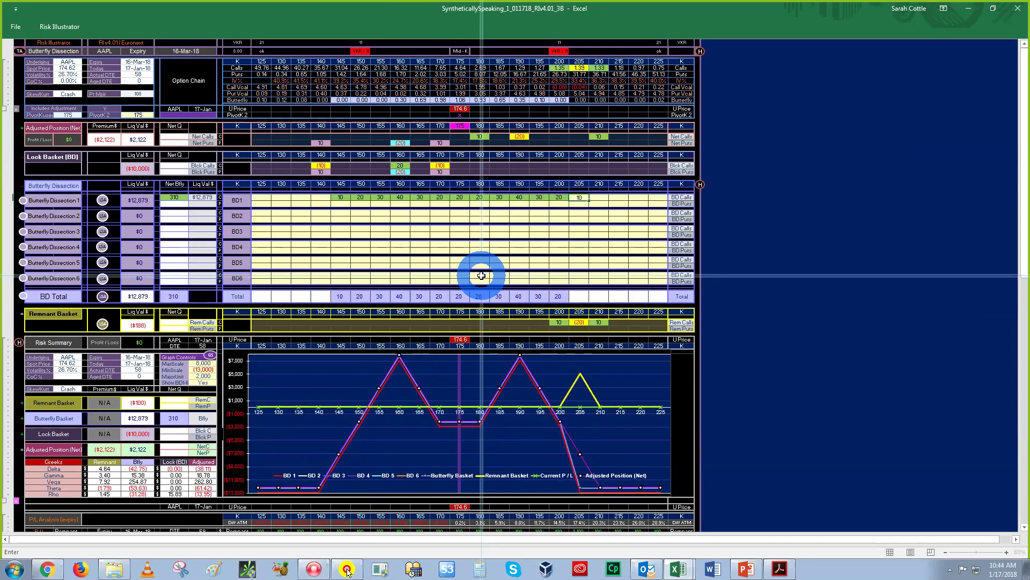
{"action": "key", "text": "Tab"}
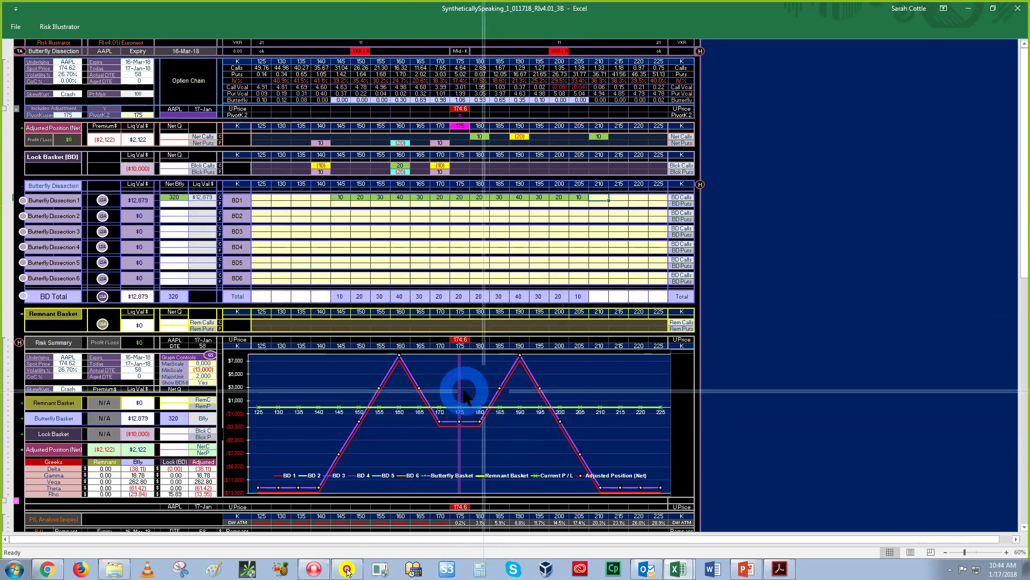
Clear Butterfly Dissection 1 and enter 10 butterflies at the 145 strike in its calls row
{"action": "left_click", "coordinate": [22, 201]}
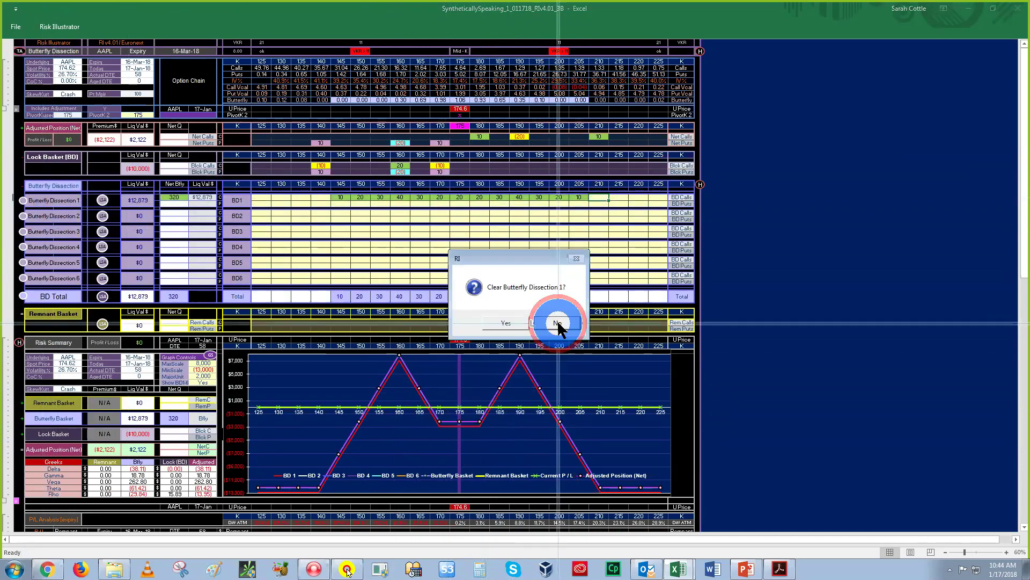
{"action": "left_click", "coordinate": [515, 322]}
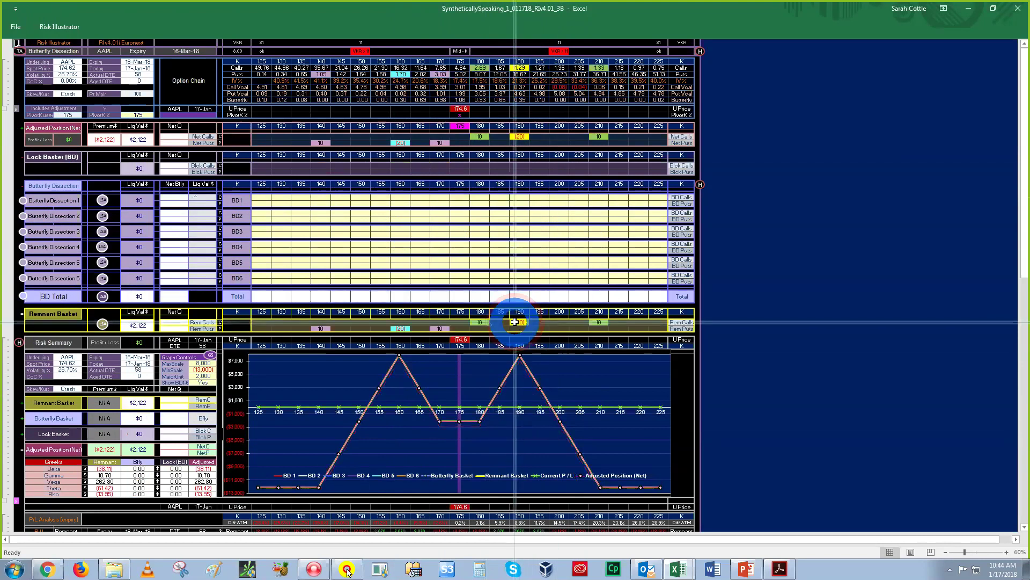
{"action": "left_click", "coordinate": [343, 196]}
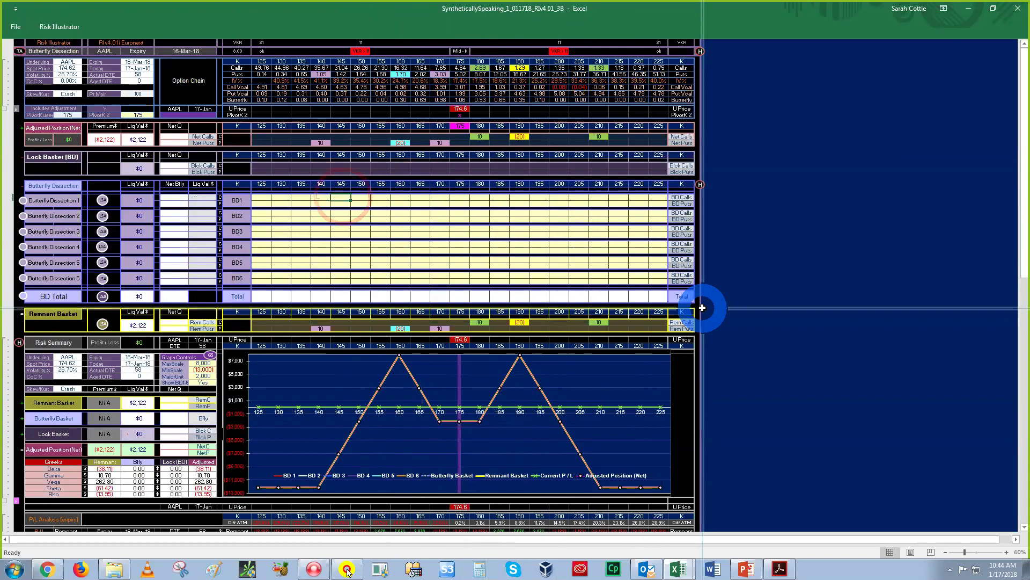
{"action": "type", "text": "10"}
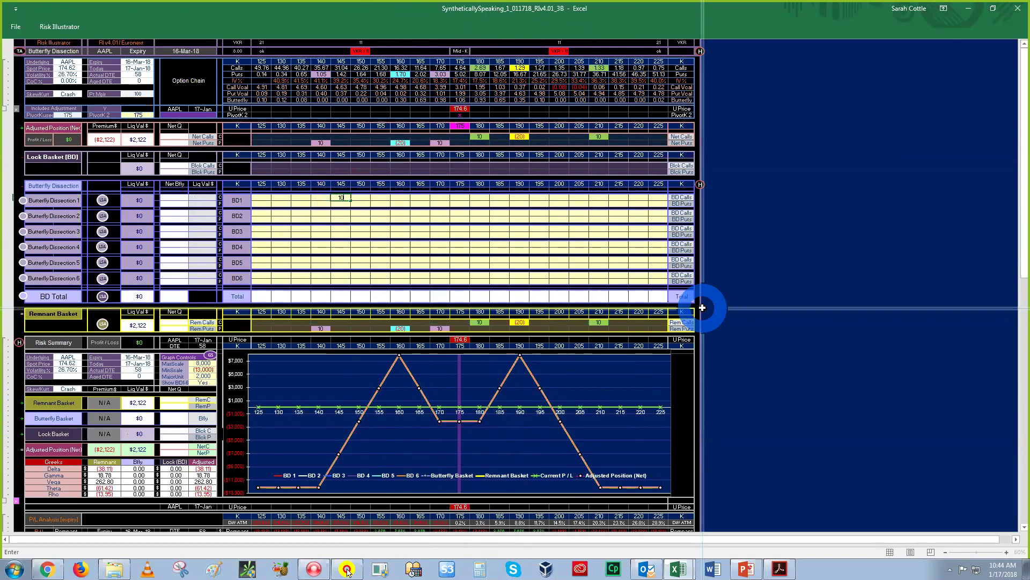
{"action": "left_click", "coordinate": [702, 307]}
{"action": "left_click", "coordinate": [357, 197]}
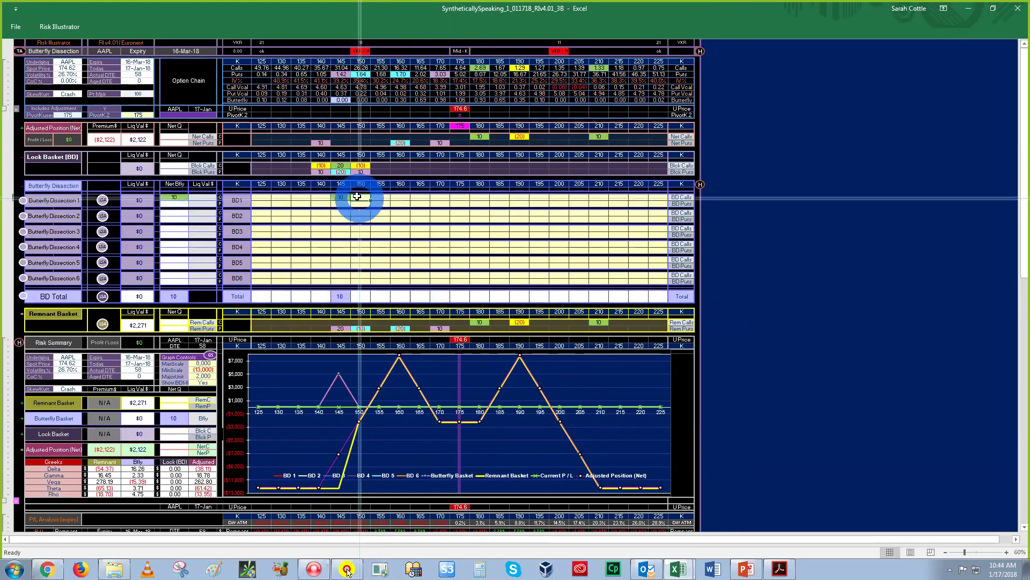
Copy the 145 strike's quantity of 10 to strikes 150 through 205 in Butterfly Dissection 1's calls row
{"action": "left_click", "coordinate": [341, 198]}
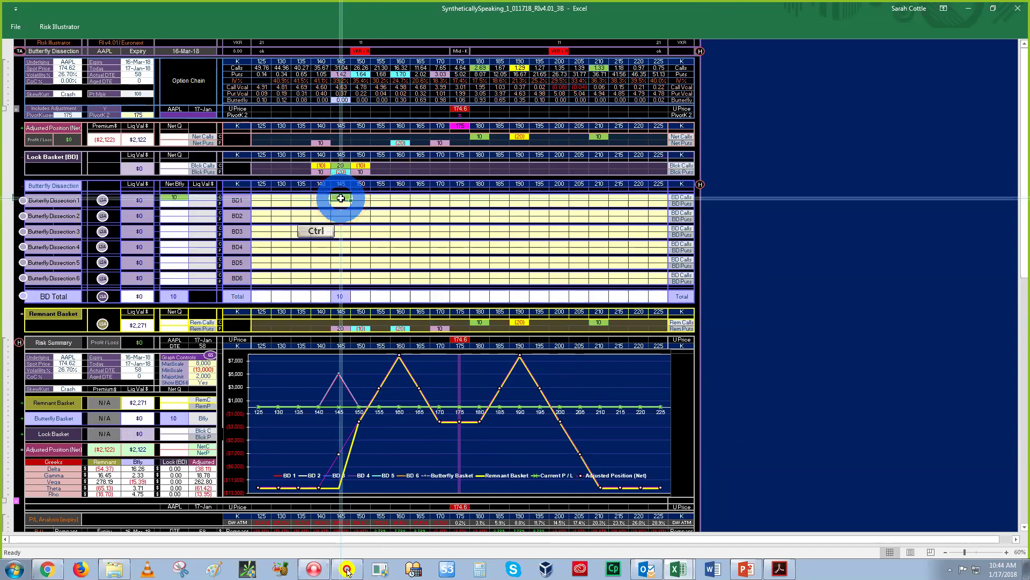
{"action": "key", "text": "ctrl+c"}
{"action": "left_click_drag", "start_coordinate": [359, 198], "coordinate": [579, 197]}
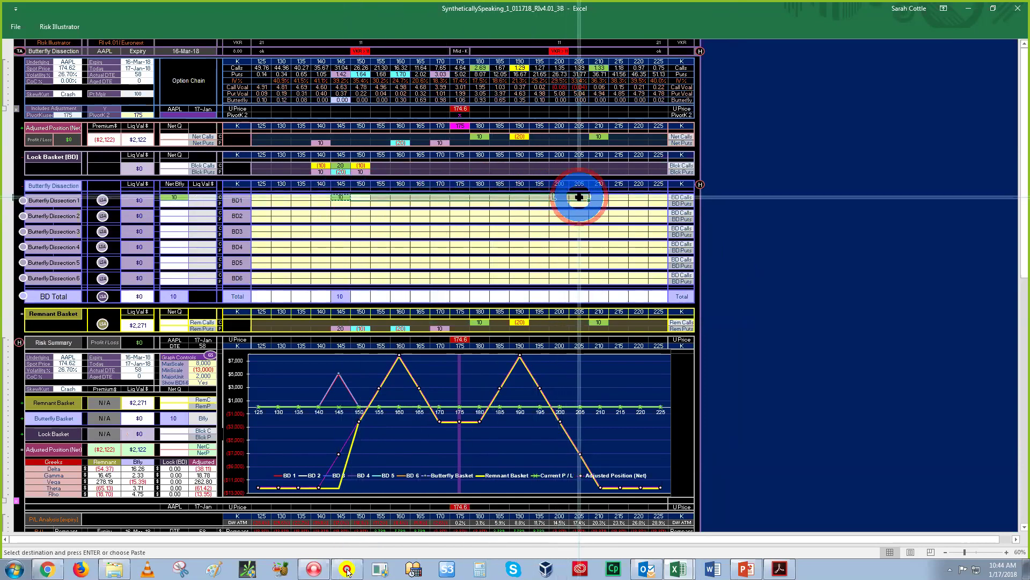
{"action": "key", "text": "ctrl+v"}
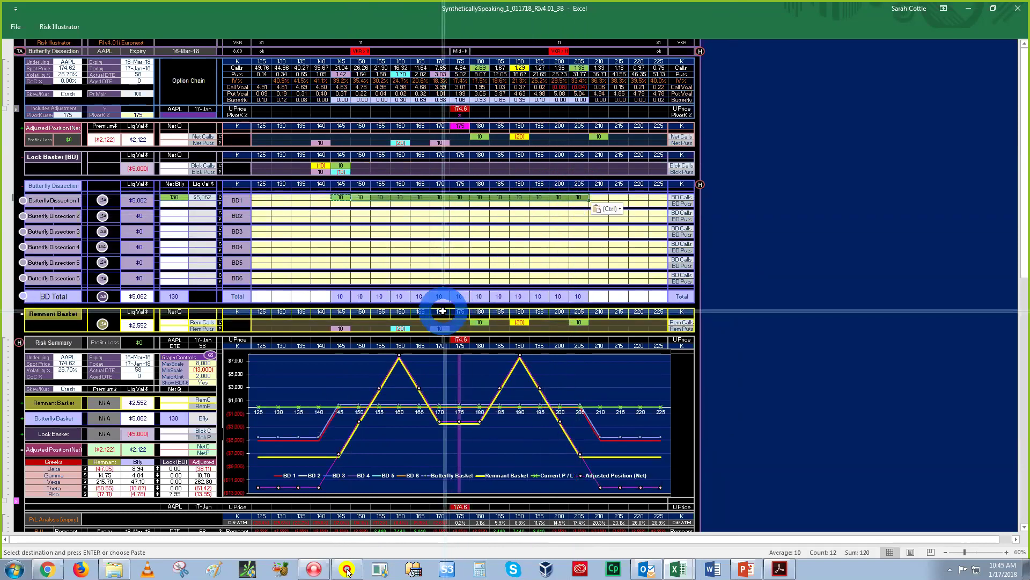
Copy Butterfly Dissection 1's calls quantities for strikes 150 through 200 into the same strikes of Butterfly Dissection 2
{"action": "left_click_drag", "start_coordinate": [360, 196], "coordinate": [556, 198]}
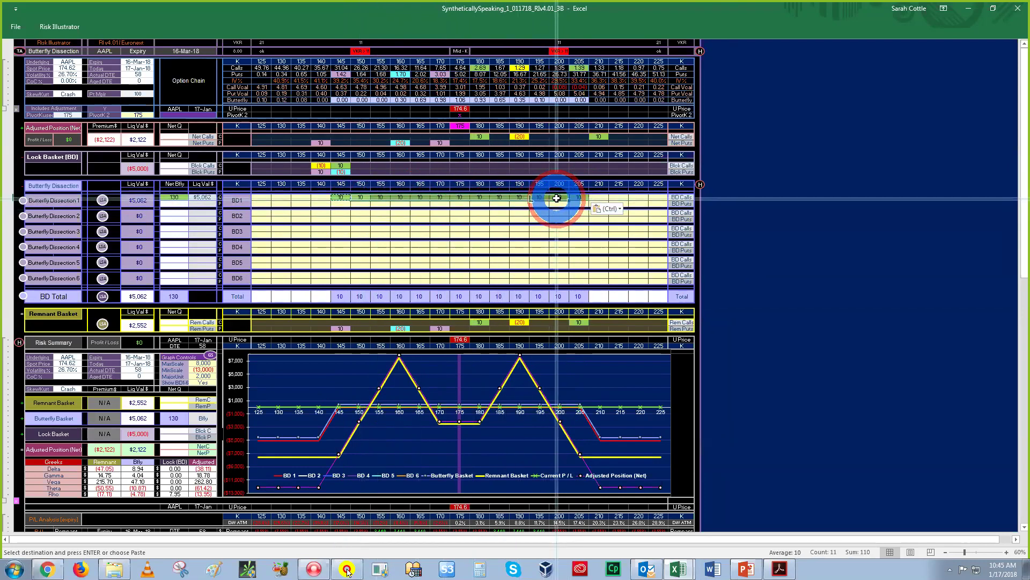
{"action": "key", "text": "ctrl"}
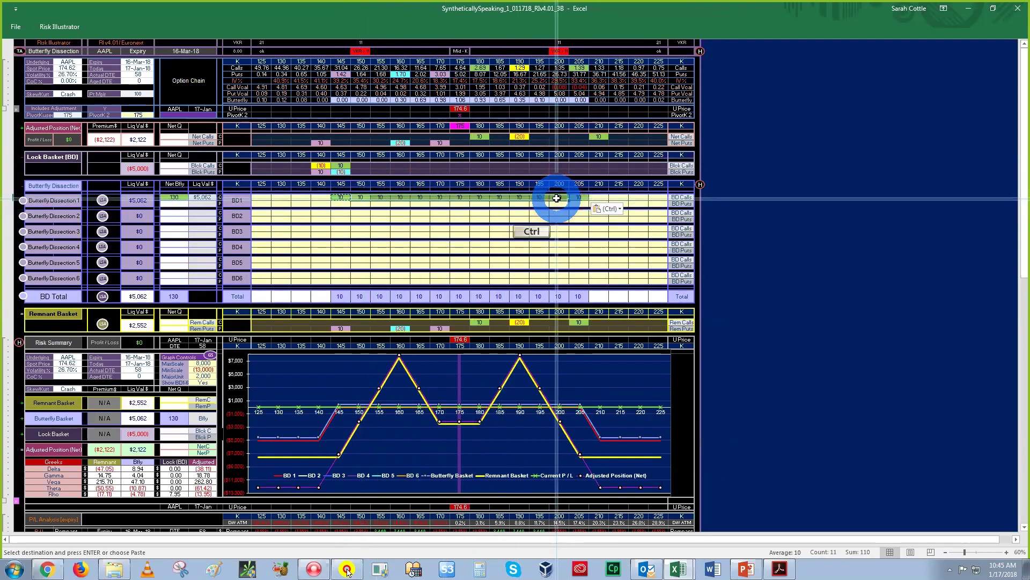
{"action": "left_click", "coordinate": [364, 213]}
{"action": "key", "text": "ctrl+v"}
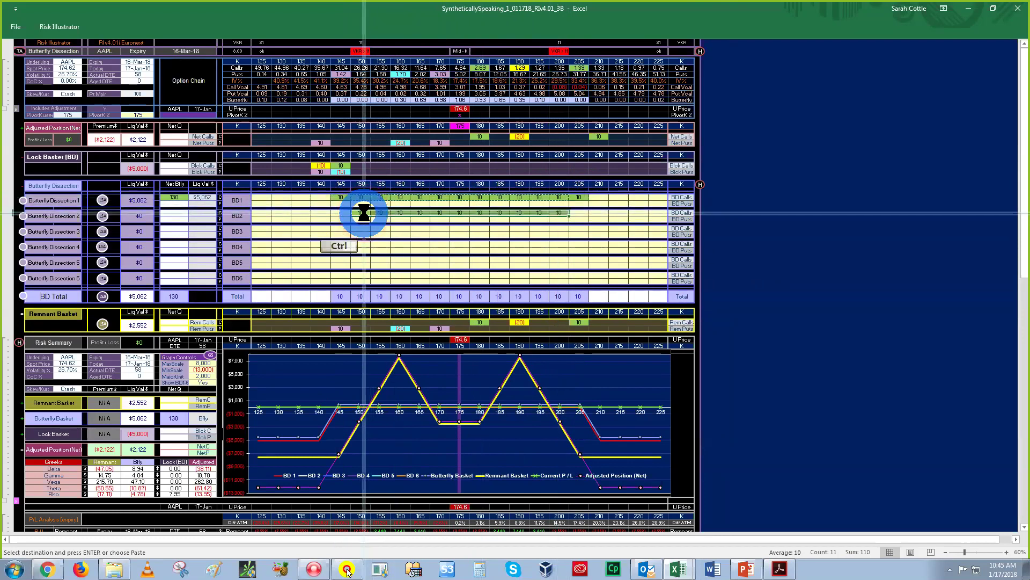
Copy Butterfly Dissection 2's calls quantities for strikes 155 through 195 into the same strikes of Butterfly Dissection 3
{"action": "left_click_drag", "start_coordinate": [381, 213], "coordinate": [531, 214]}
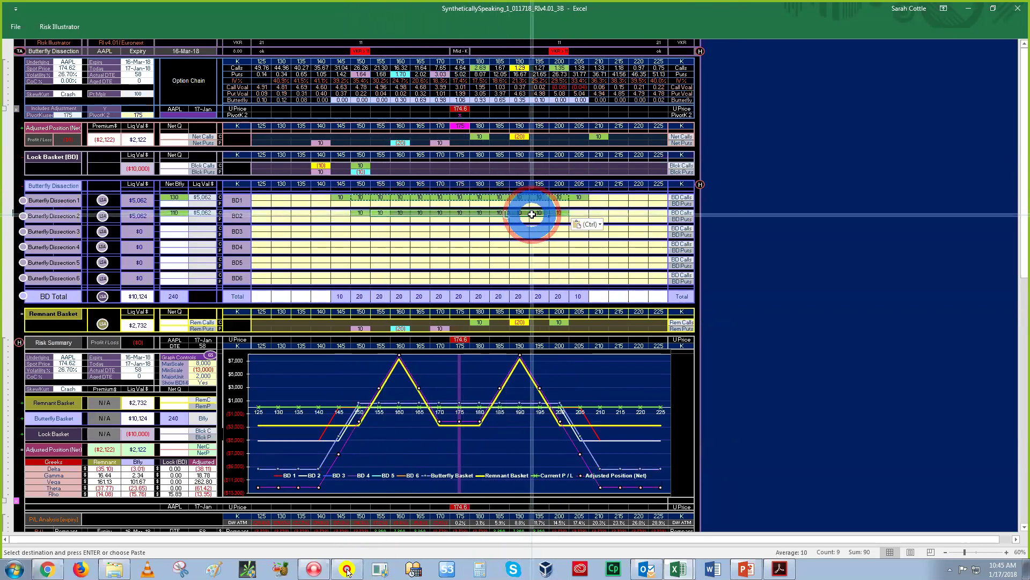
{"action": "key", "text": "ctrl+c"}
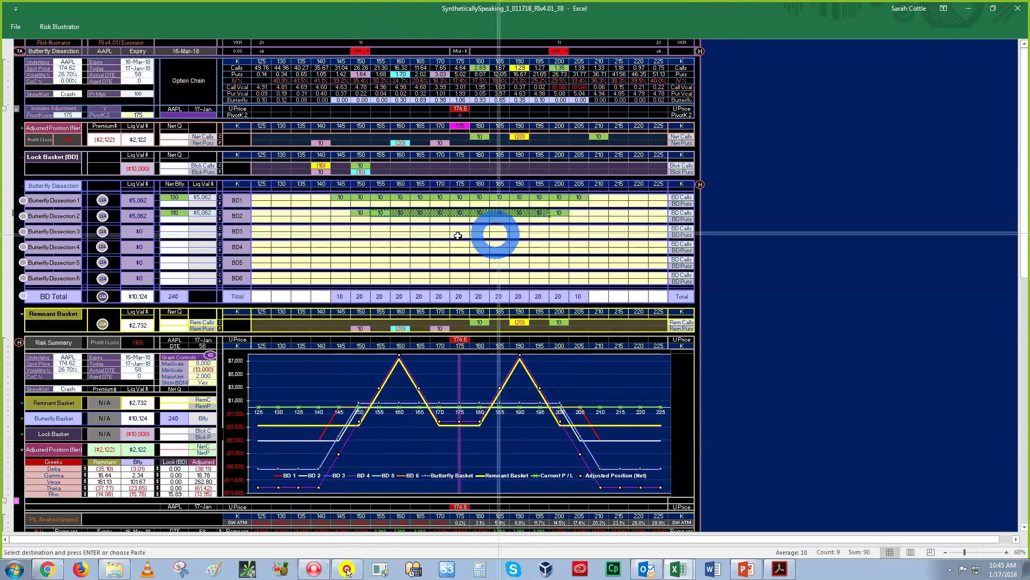
{"action": "left_click", "coordinate": [382, 230]}
{"action": "key", "text": "ctrl+v"}
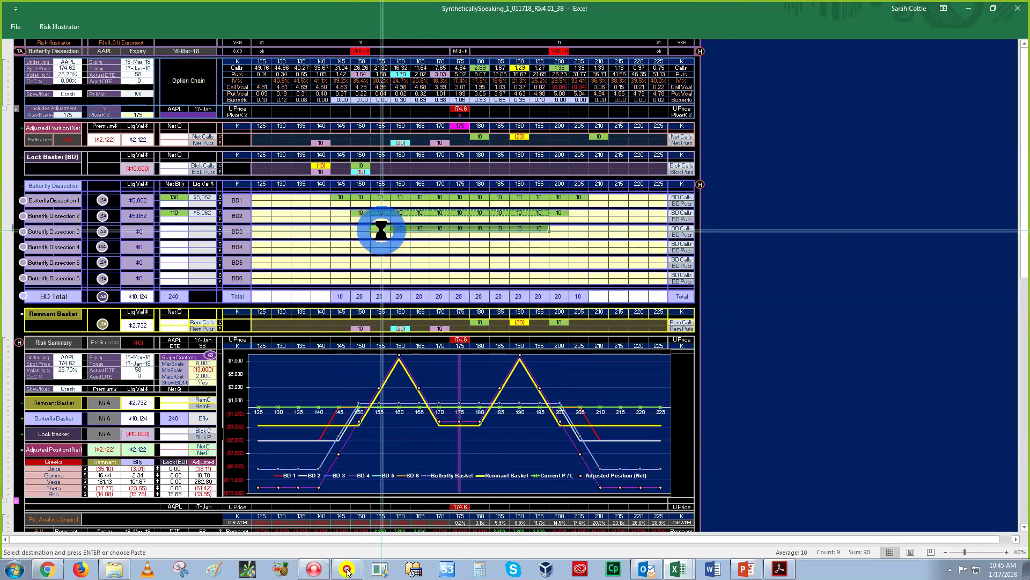
Try 10 butterflies at the 160 strike in Butterfly Dissection 4's calls row, and remove the entry
{"action": "left_click", "coordinate": [401, 253]}
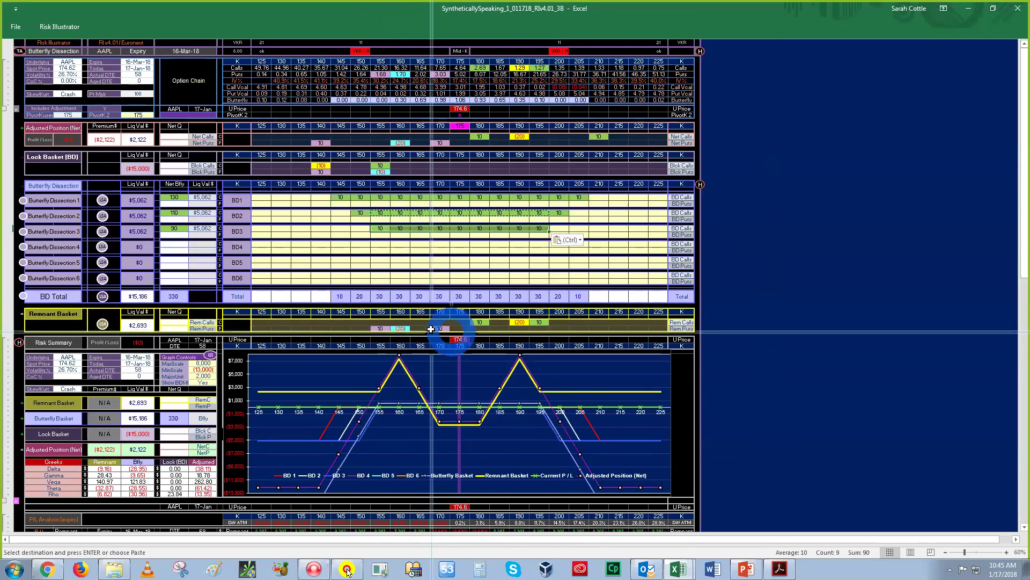
{"action": "left_click", "coordinate": [424, 259]}
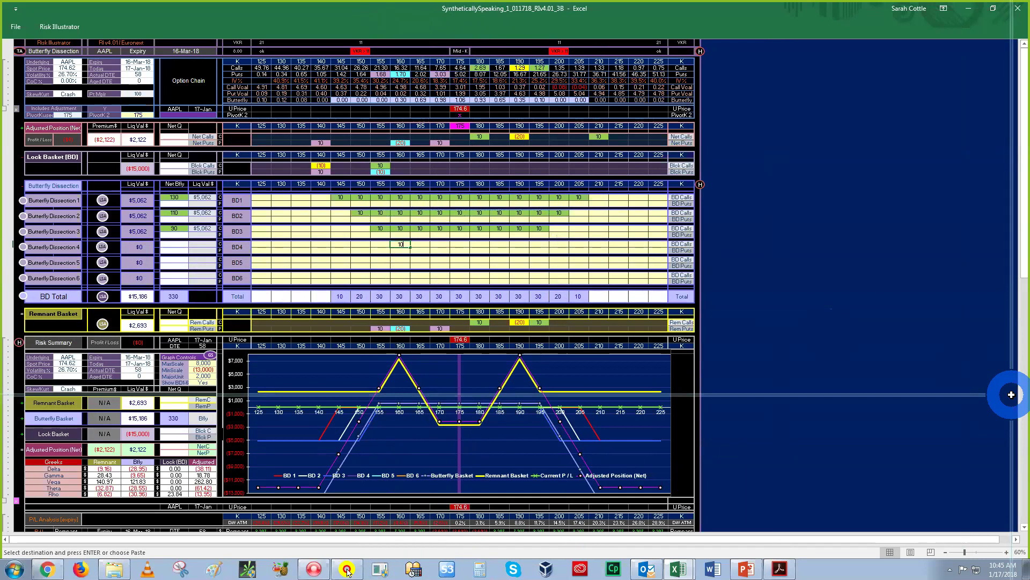
{"action": "key", "text": "Tab"}
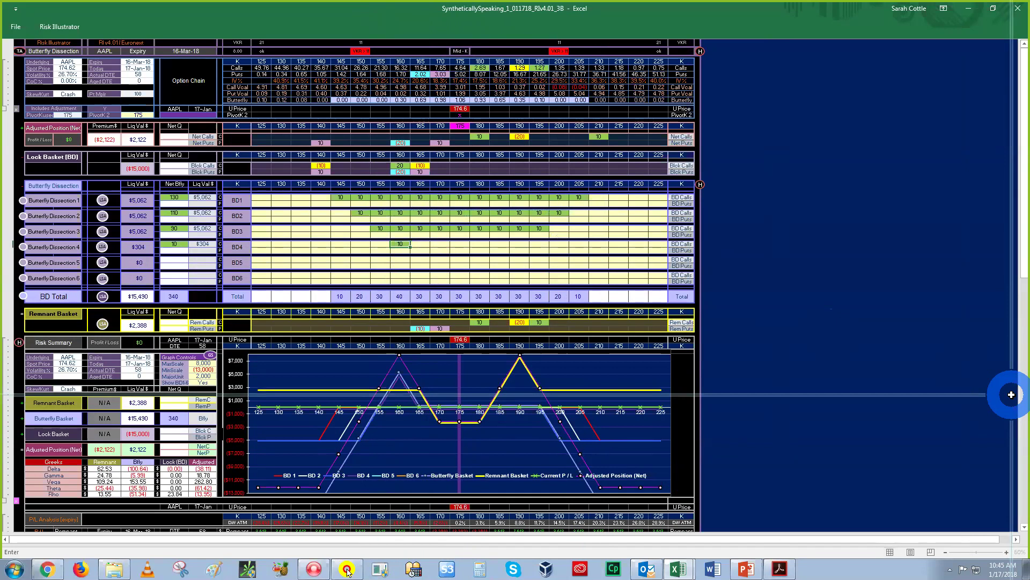
{"action": "key", "text": "BackSpace"}
{"action": "key", "text": "BackSpace"}
{"action": "key", "text": "Return"}
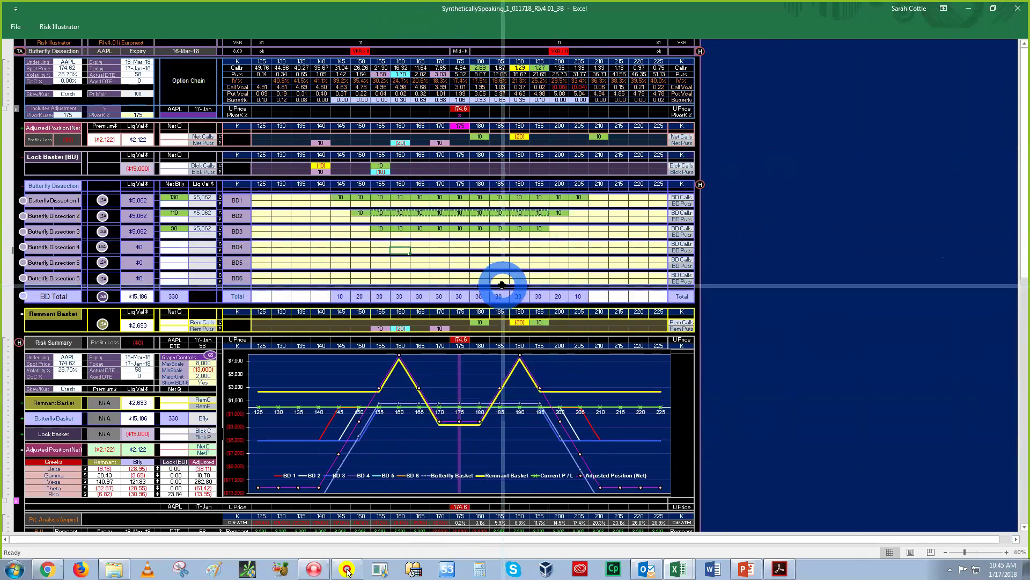
Try 10 butterflies each at strikes 160 and 165 in Butterfly Dissection 4's calls row, and empty the row
{"action": "left_click", "coordinate": [398, 245]}
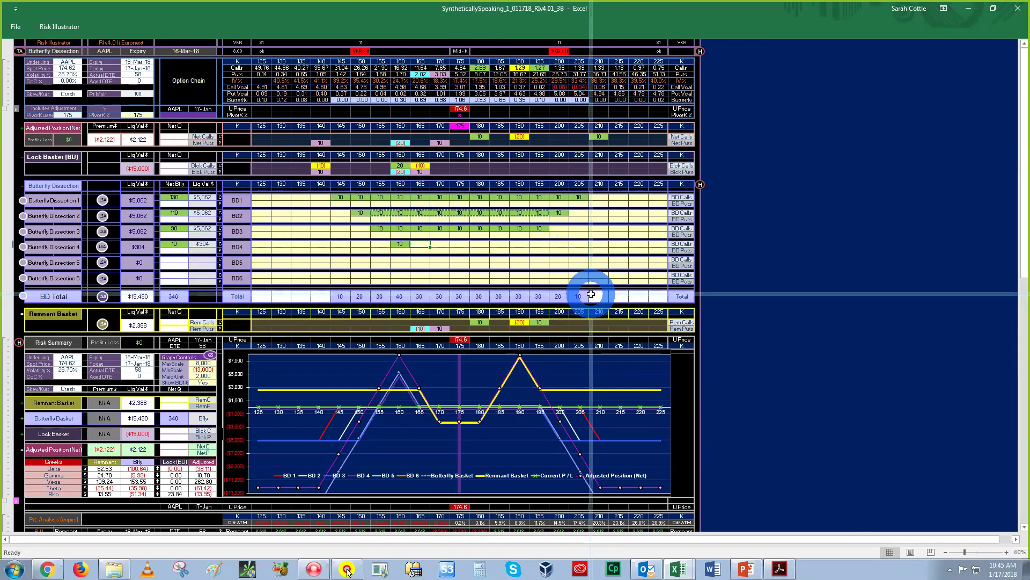
{"action": "key", "text": "Tab"}
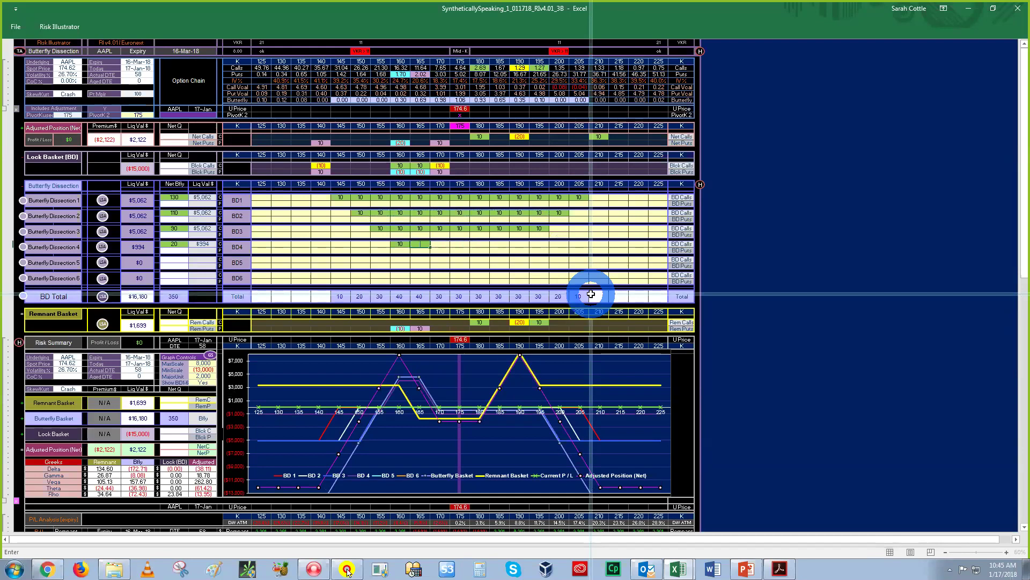
{"action": "key", "text": "Return"}
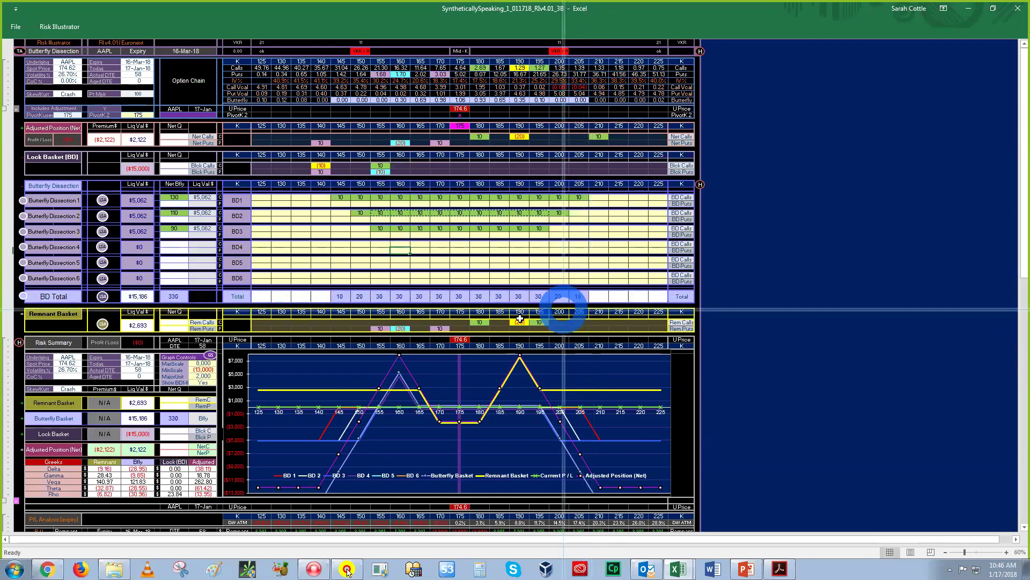
{"action": "left_click", "coordinate": [392, 230]}
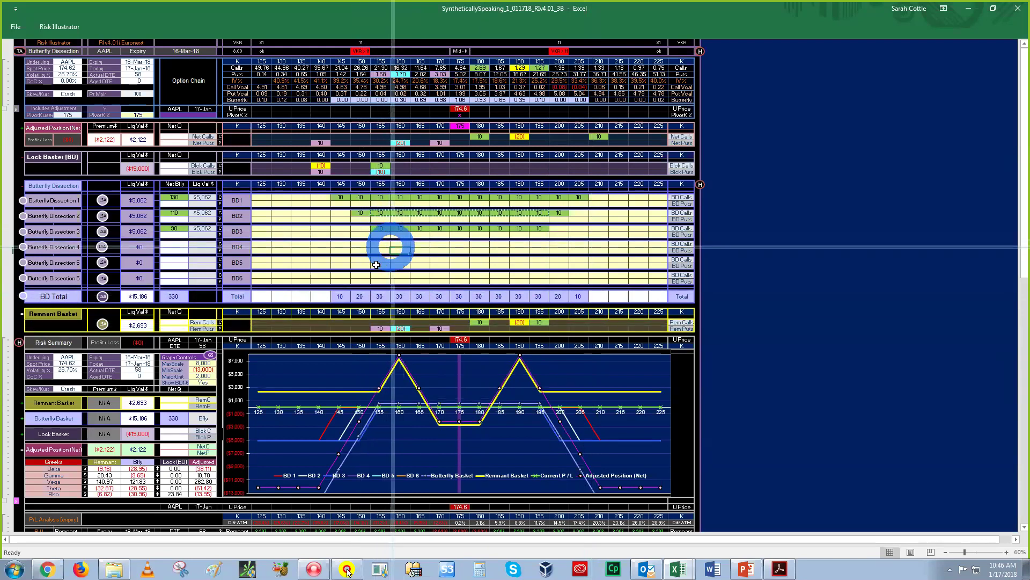
Enter 10 butterflies at the 160 strike in Butterfly Dissection 4's puts row and 10 at the 190 strike in its calls row
{"action": "left_click", "coordinate": [401, 250]}
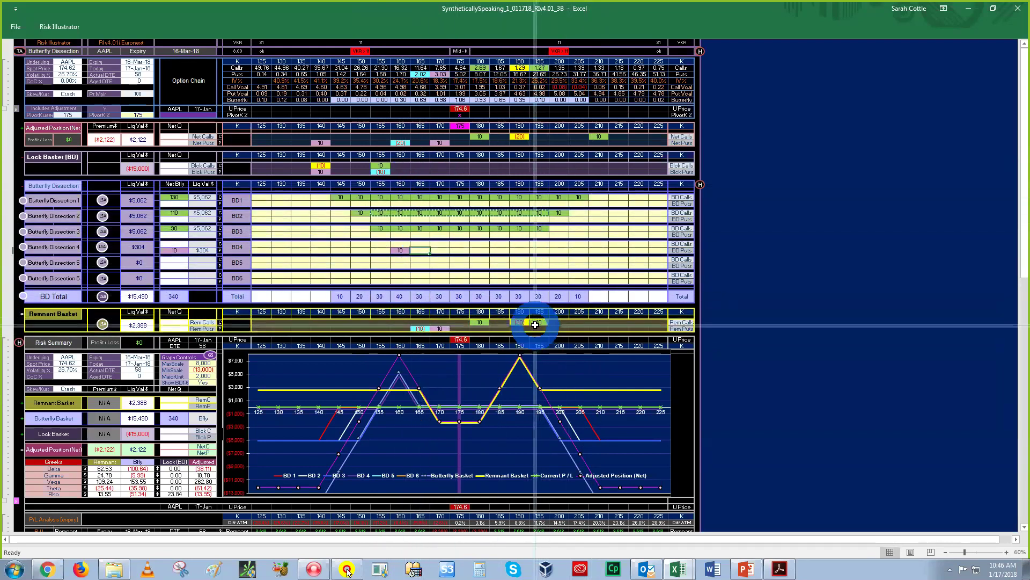
{"action": "left_click", "coordinate": [521, 246]}
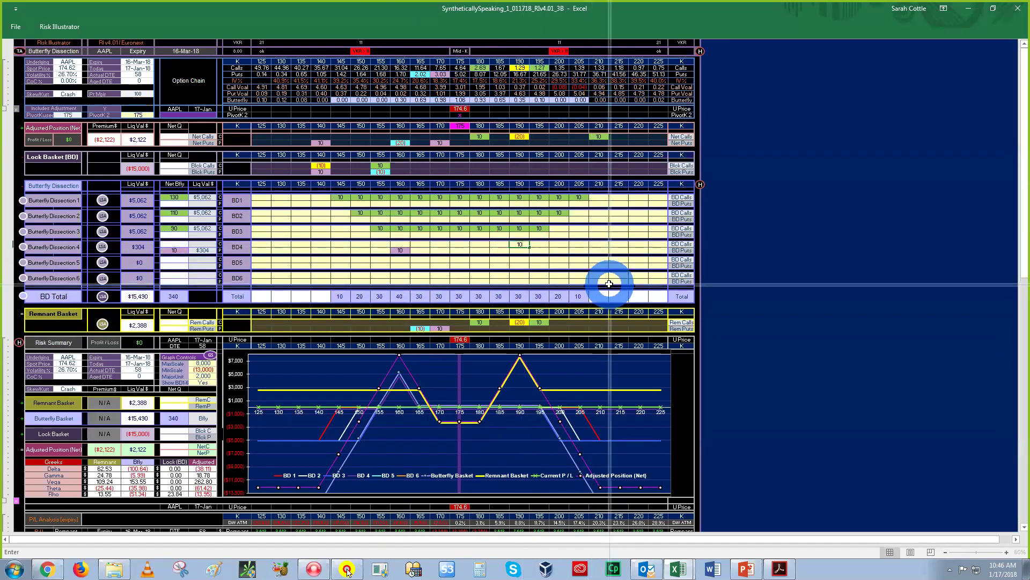
{"action": "type", "text": "10"}
{"action": "key", "text": "Left"}
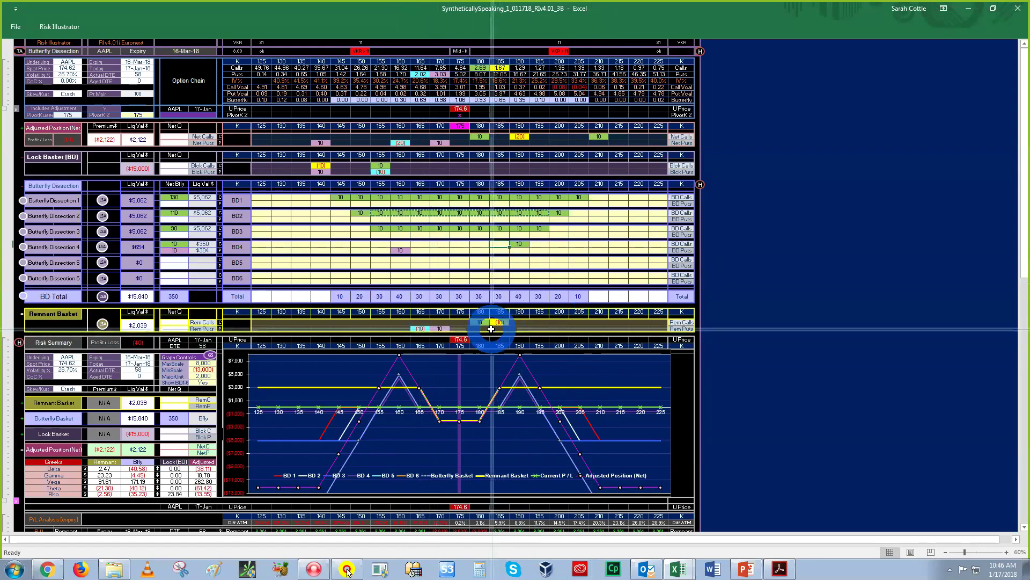
Clear the contents of strikes 170 through 180 in Butterfly Dissection 3's calls row
{"action": "left_click_drag", "start_coordinate": [440, 230], "coordinate": [479, 229]}
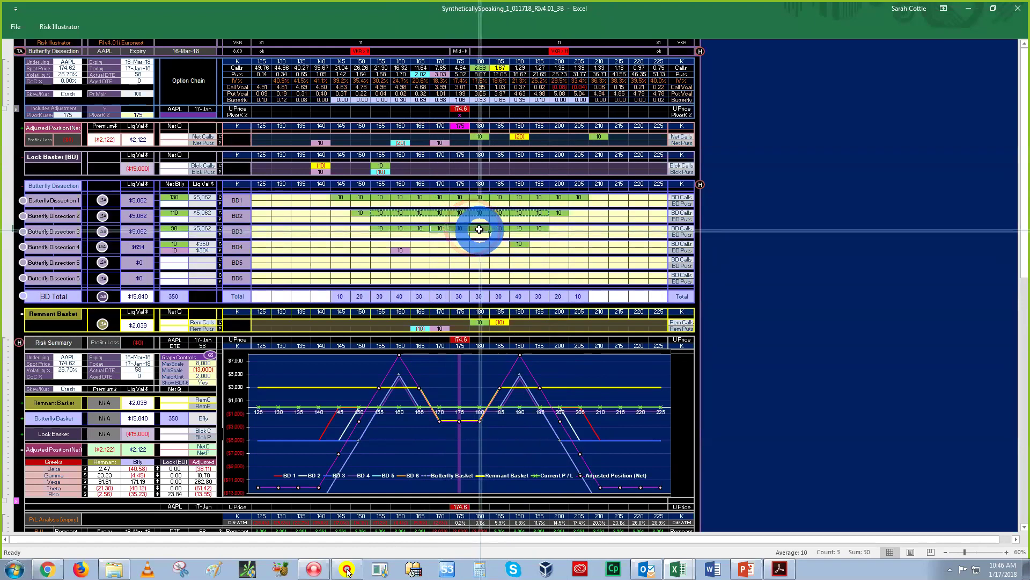
{"action": "right_click", "coordinate": [479, 228]}
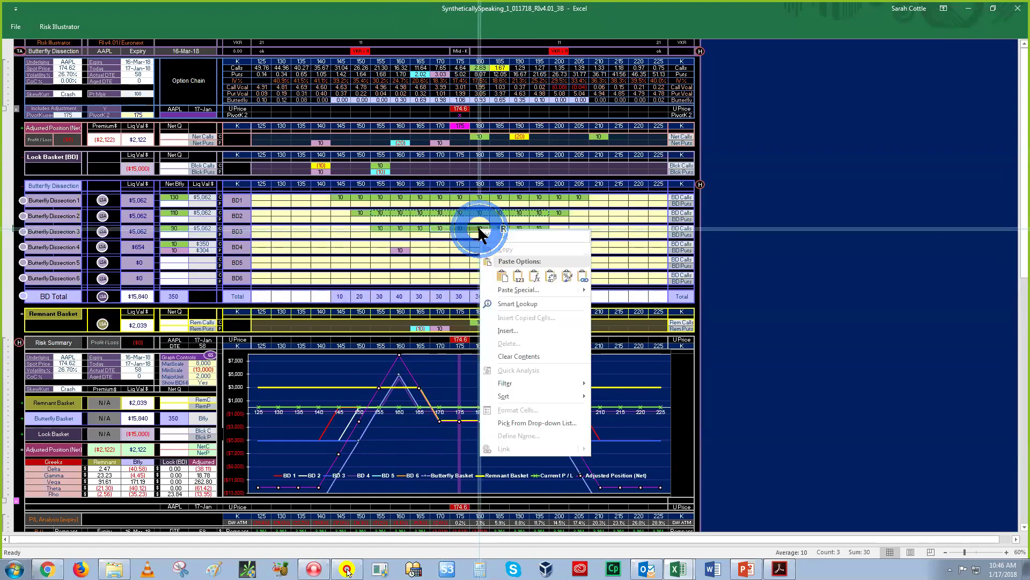
{"action": "left_click", "coordinate": [510, 356]}
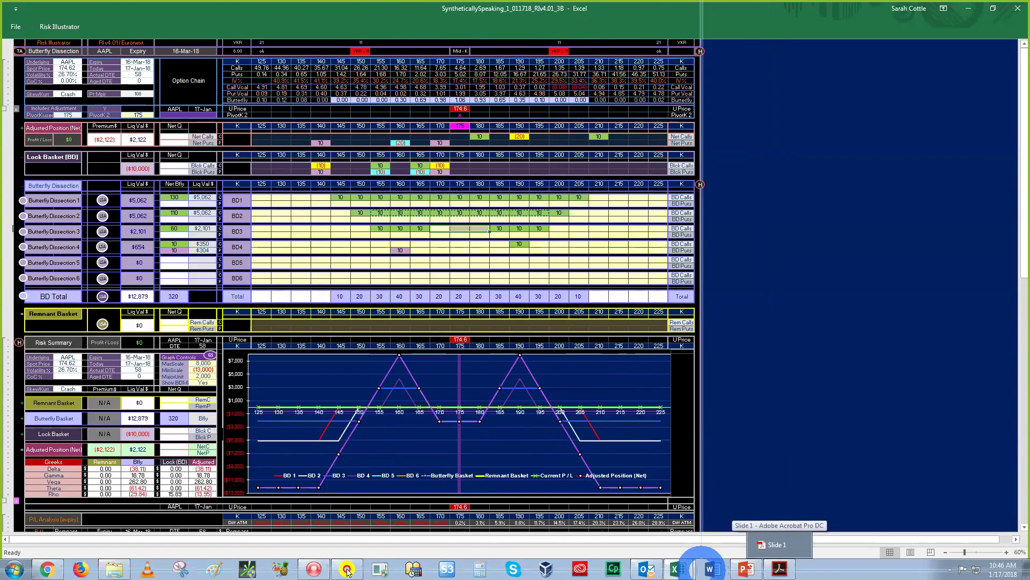
Switch to the Synthetically Speaking slide presentation open in Adobe Acrobat
{"action": "left_click", "coordinate": [779, 567]}
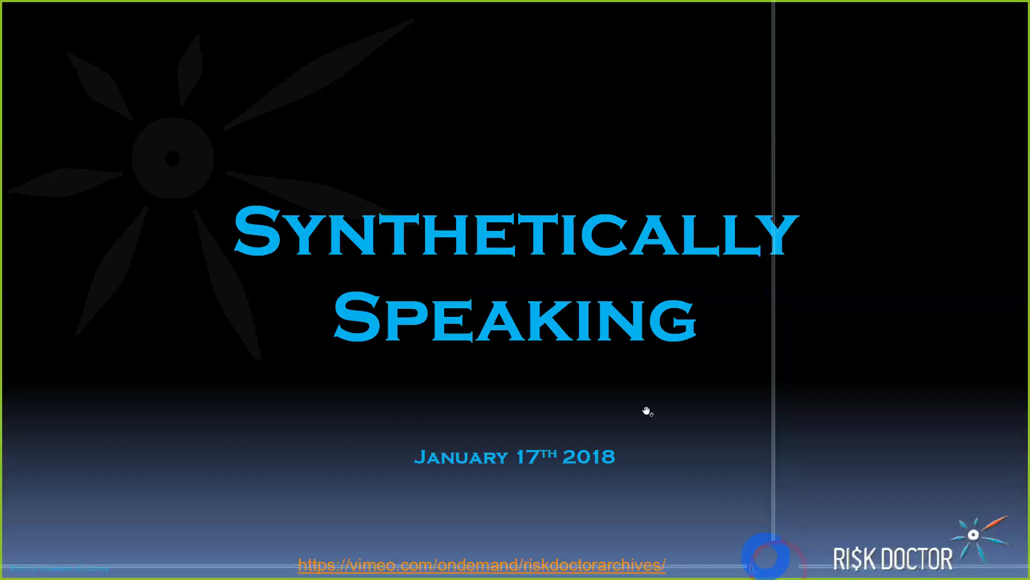
{"action": "left_click", "coordinate": [630, 391]}
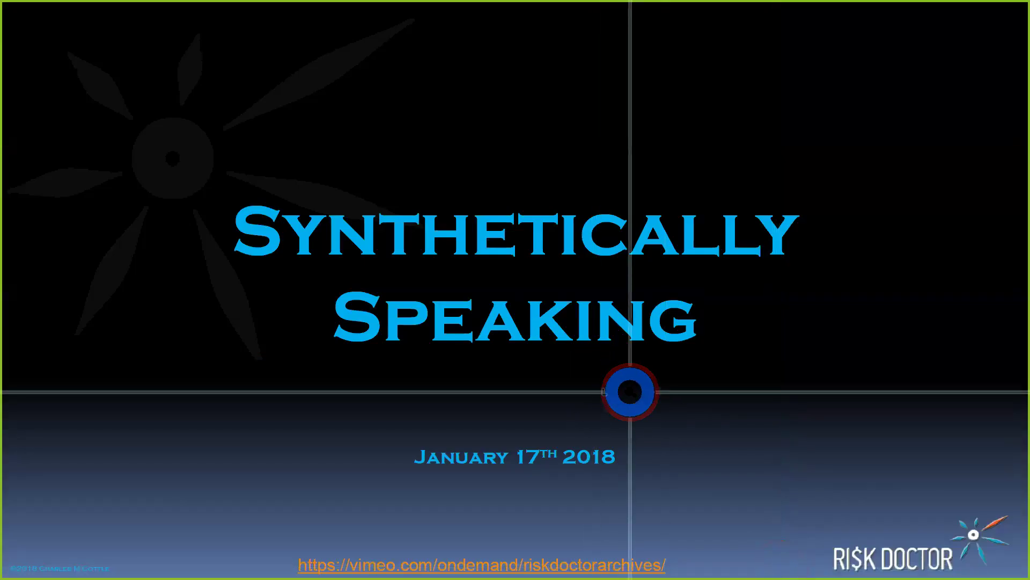
Leave the full-screen view of the Synthetically Speaking slides
{"action": "left_click", "coordinate": [463, 353]}
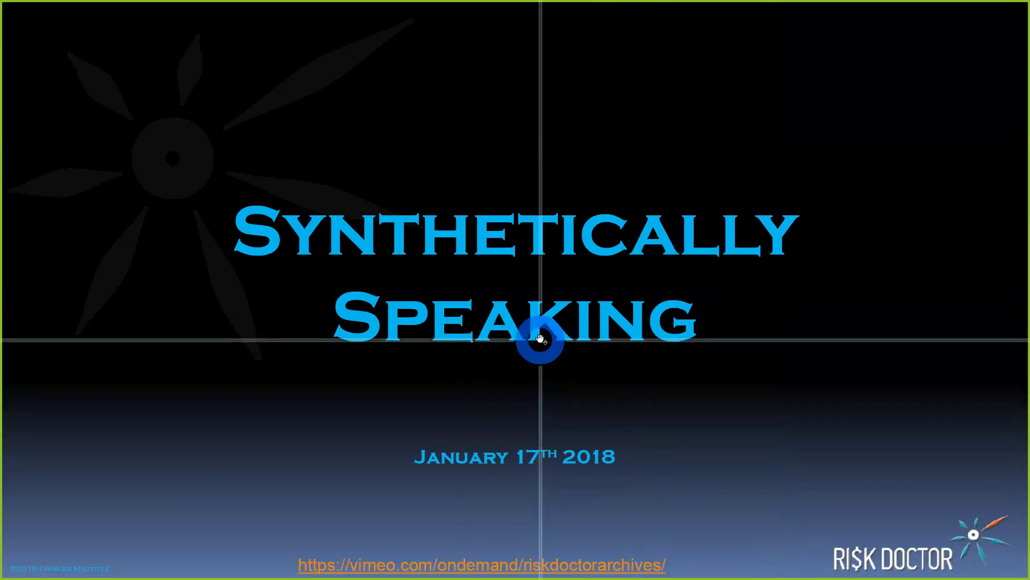
{"action": "left_click", "coordinate": [563, 343]}
{"action": "left_click", "coordinate": [484, 357]}
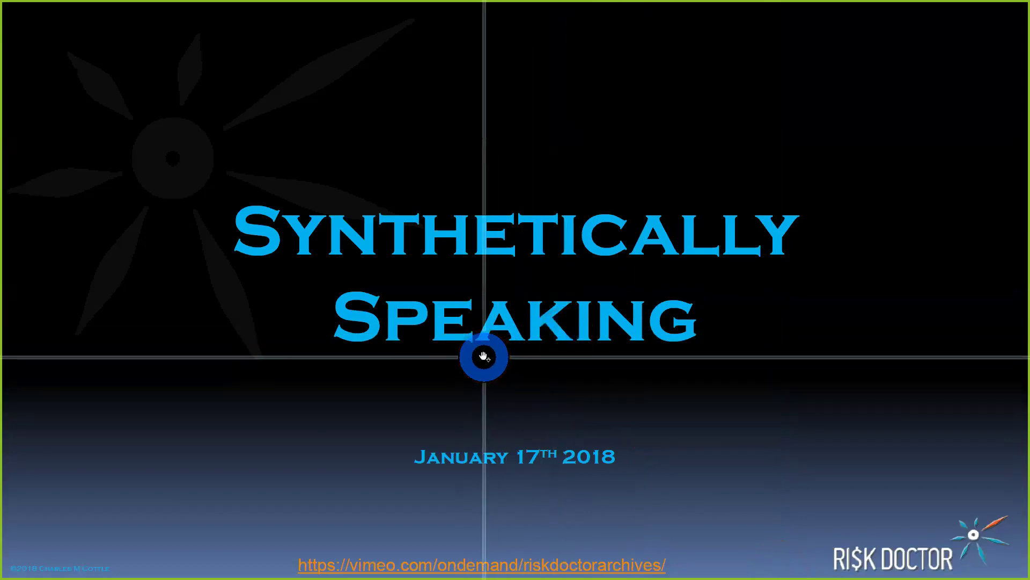
{"action": "key", "text": "Escape"}
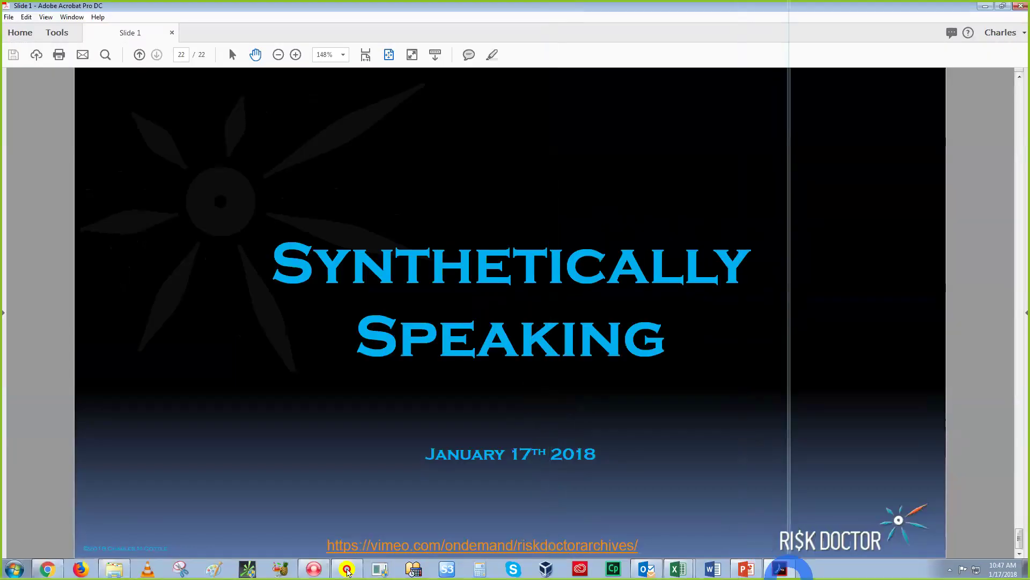
{"action": "left_click", "coordinate": [780, 568]}
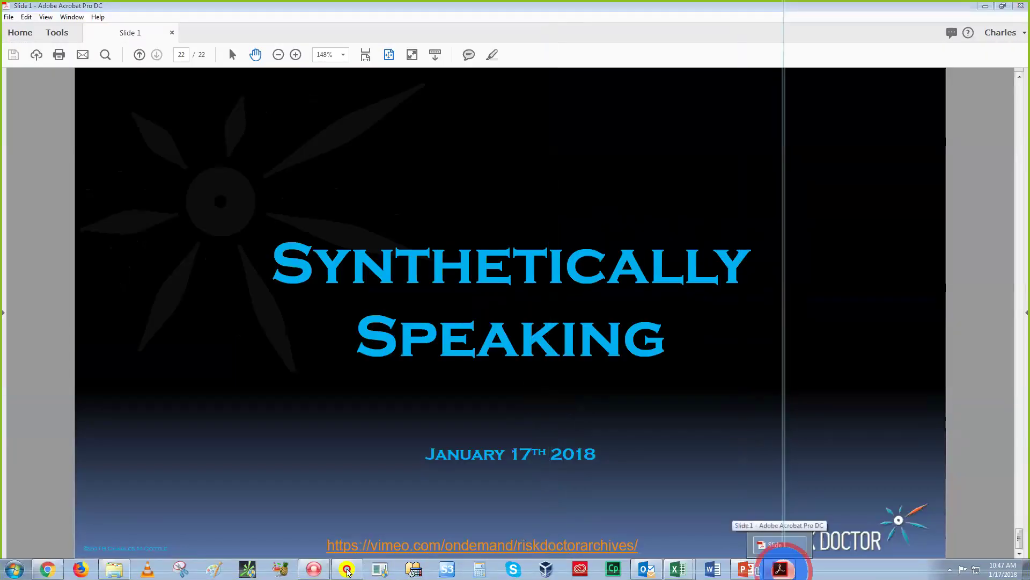
{"action": "left_click", "coordinate": [780, 568]}
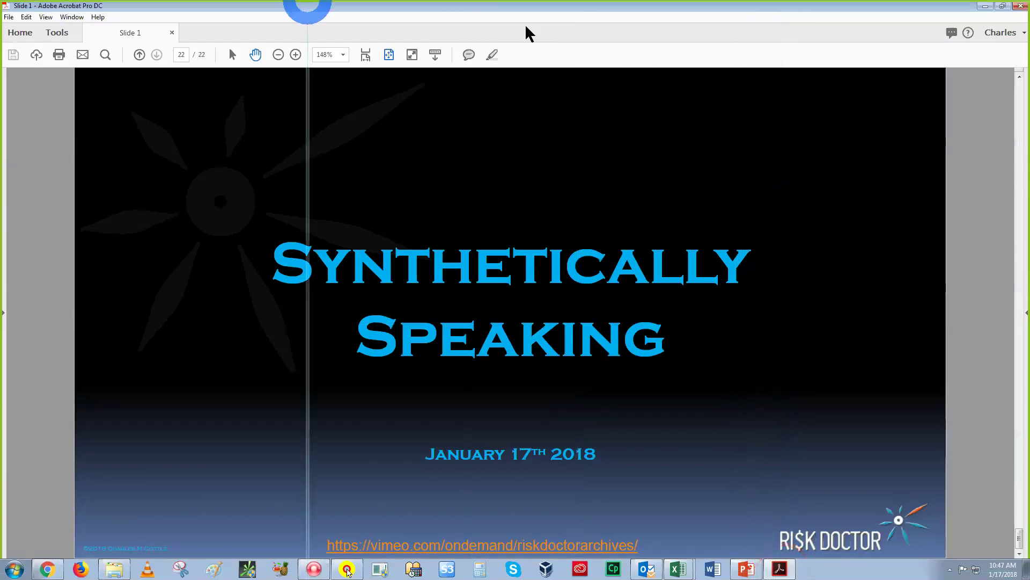
Page back through the Butterfly Dissector slides to the ITM to OTM Dissector slide on page 6
{"action": "left_click", "coordinate": [139, 54]}
{"action": "left_click", "coordinate": [139, 55]}
{"action": "left_click", "coordinate": [139, 55]}
{"action": "left_click", "coordinate": [139, 55]}
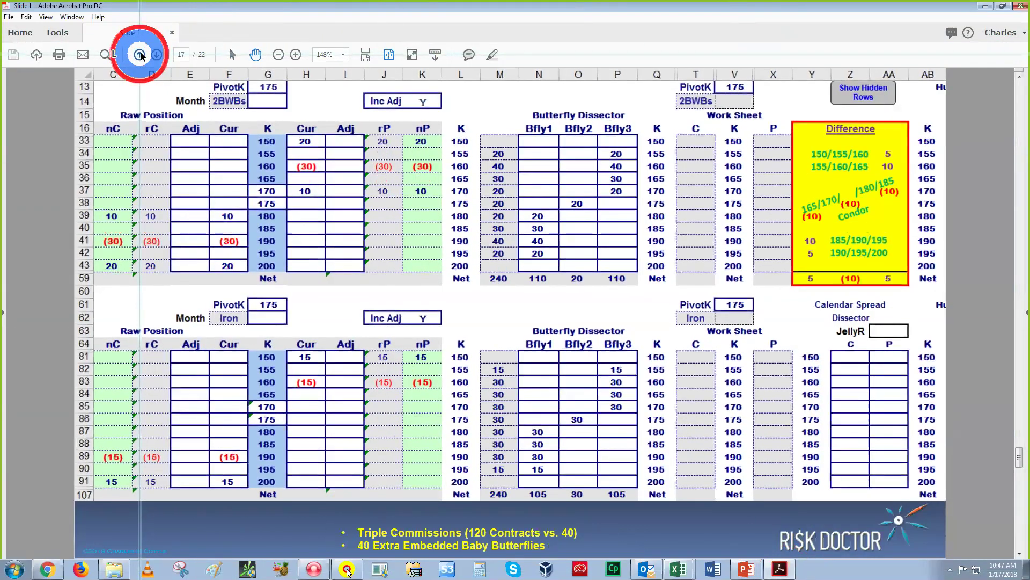
{"action": "left_click", "coordinate": [140, 55]}
{"action": "left_click", "coordinate": [140, 55]}
{"action": "left_click", "coordinate": [141, 55]}
{"action": "left_click", "coordinate": [140, 55]}
{"action": "left_click", "coordinate": [139, 54]}
{"action": "left_click", "coordinate": [140, 55]}
{"action": "left_click", "coordinate": [140, 55]}
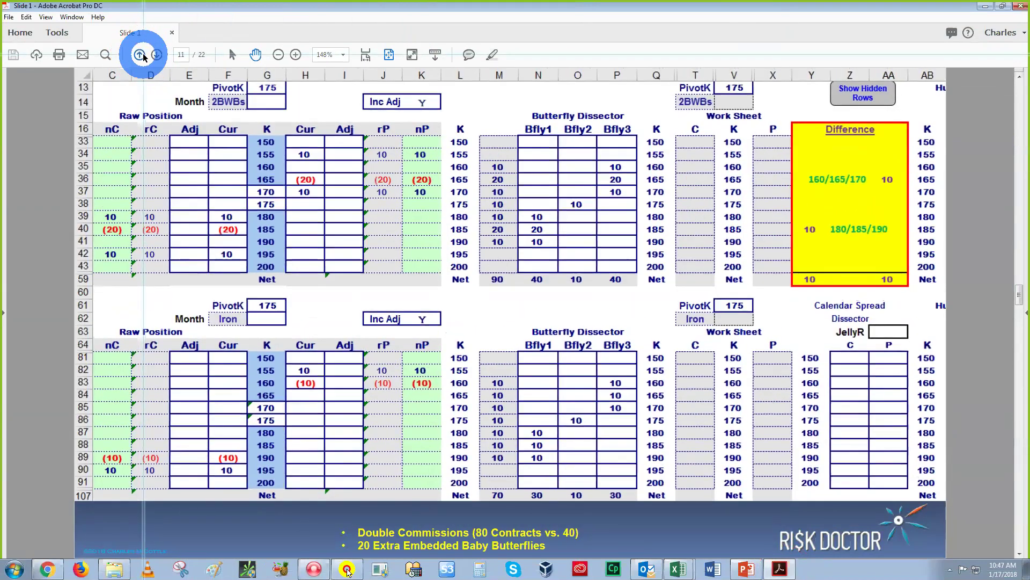
{"action": "left_click", "coordinate": [140, 55]}
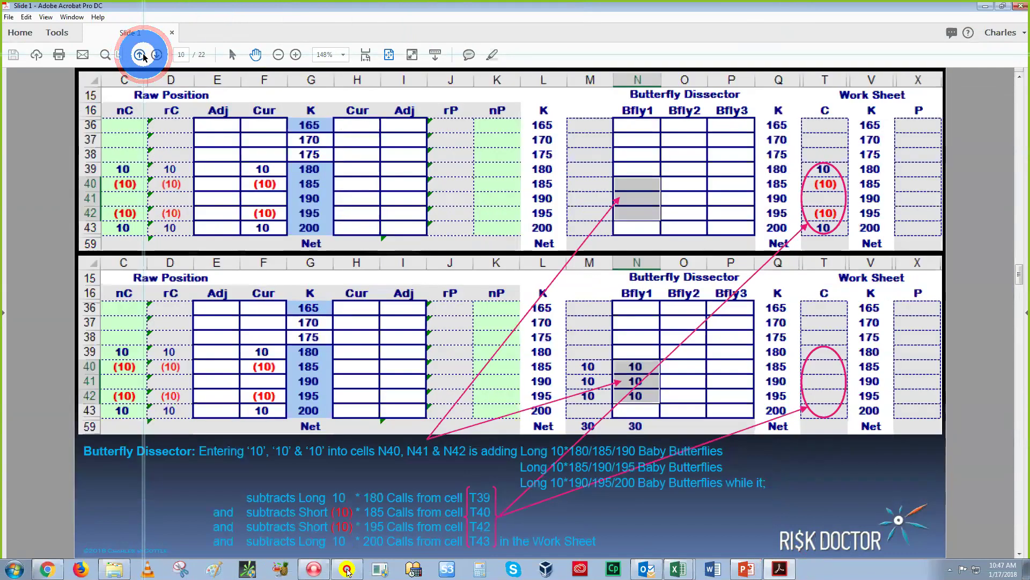
{"action": "left_click", "coordinate": [140, 56]}
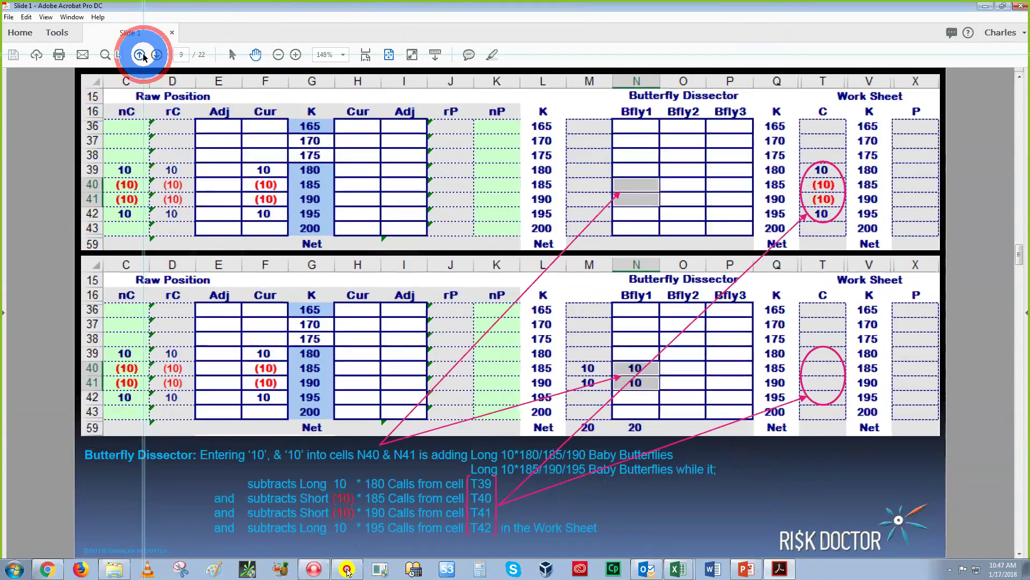
{"action": "left_click", "coordinate": [138, 55]}
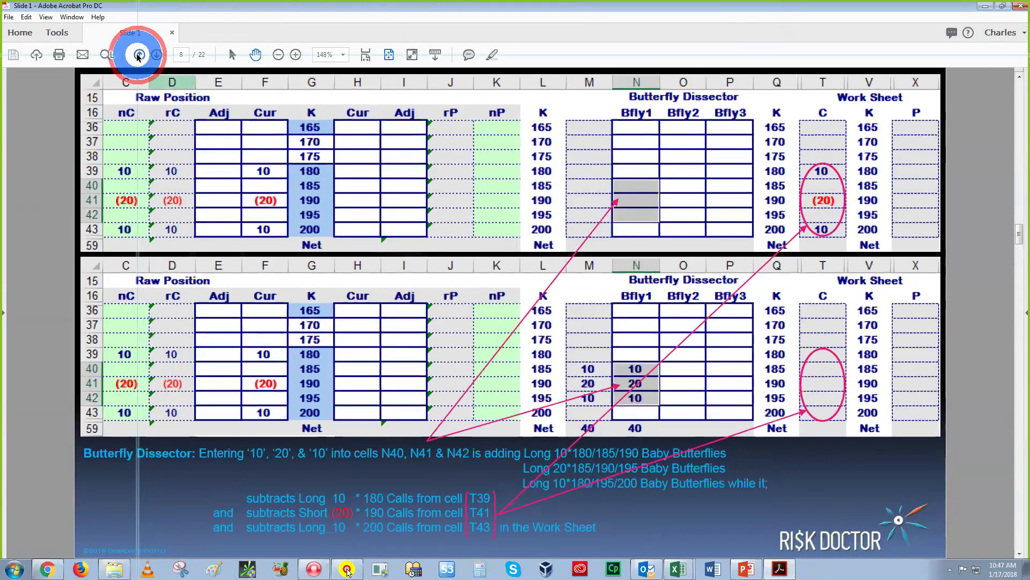
{"action": "left_click", "coordinate": [138, 56]}
{"action": "left_click", "coordinate": [138, 56]}
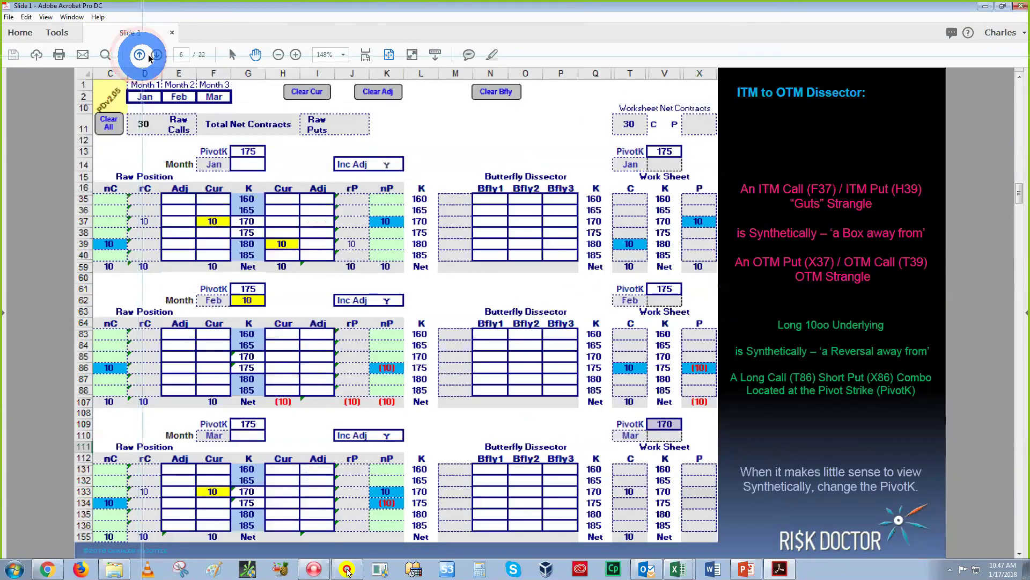
Page forward to slide 14 and examine its two butterfly dissections of the 140 to 210 strikes
{"action": "left_click", "coordinate": [156, 55]}
{"action": "left_click", "coordinate": [156, 56]}
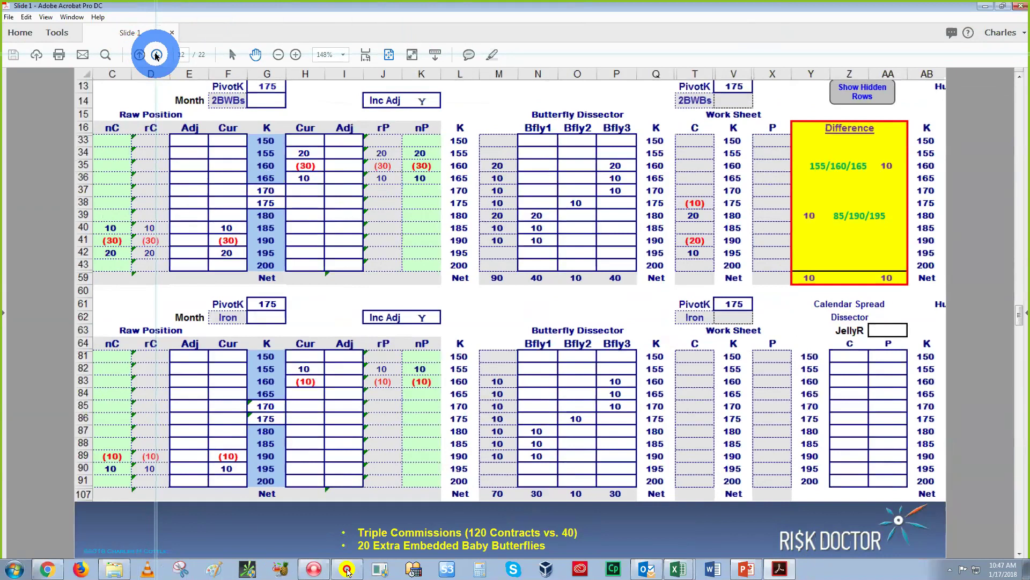
{"action": "left_click", "coordinate": [156, 56]}
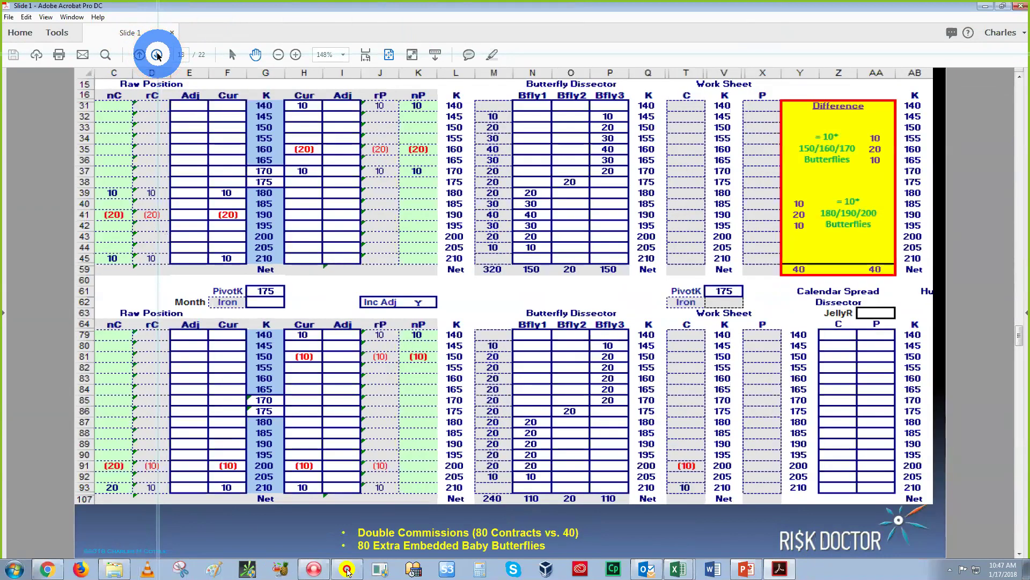
{"action": "left_click", "coordinate": [156, 56]}
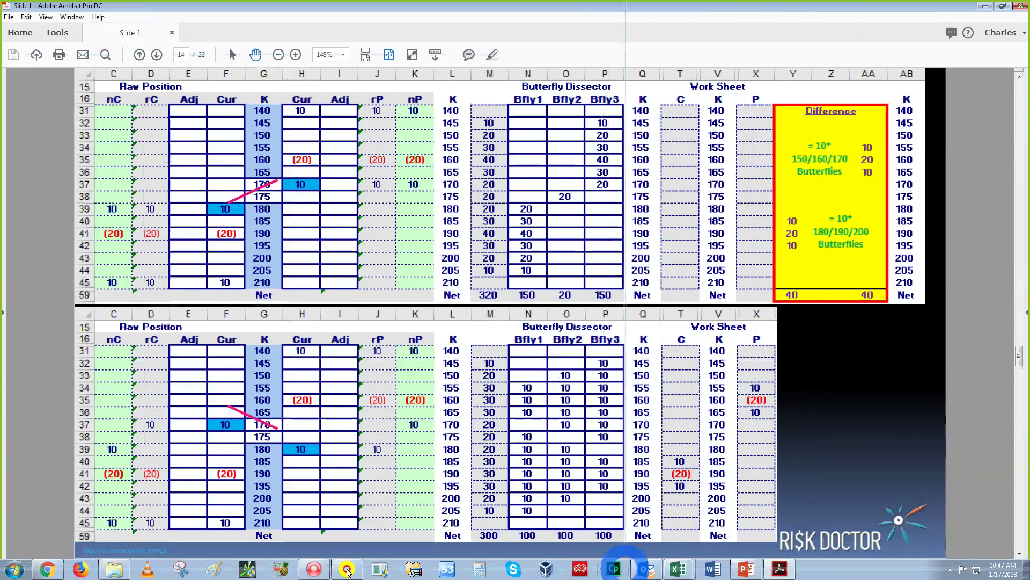
Switch to the SyntheticallySpeaking_1_011718_RIv4.01_3B workbook in Excel
{"action": "left_click", "coordinate": [675, 568]}
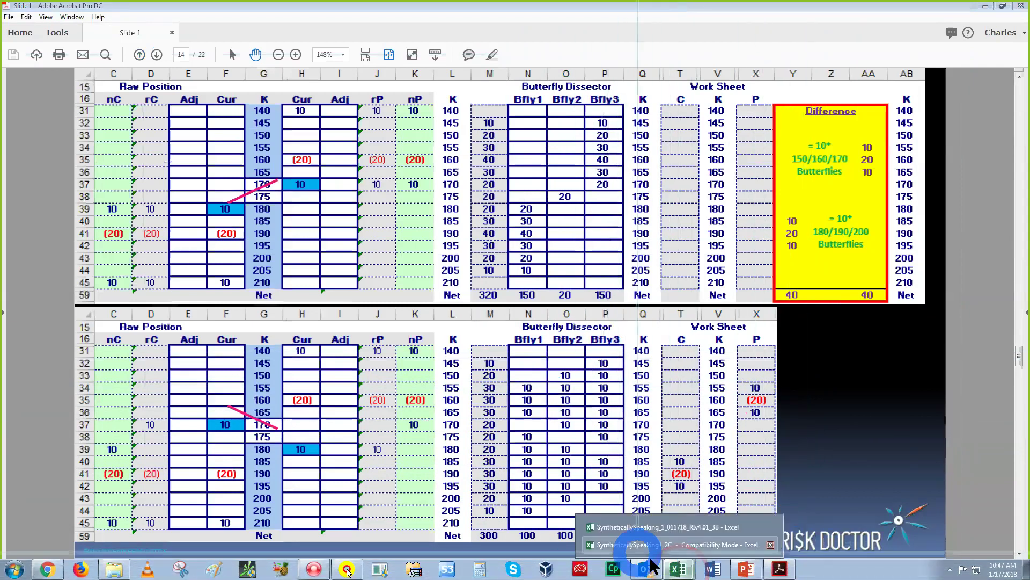
{"action": "left_click", "coordinate": [636, 528]}
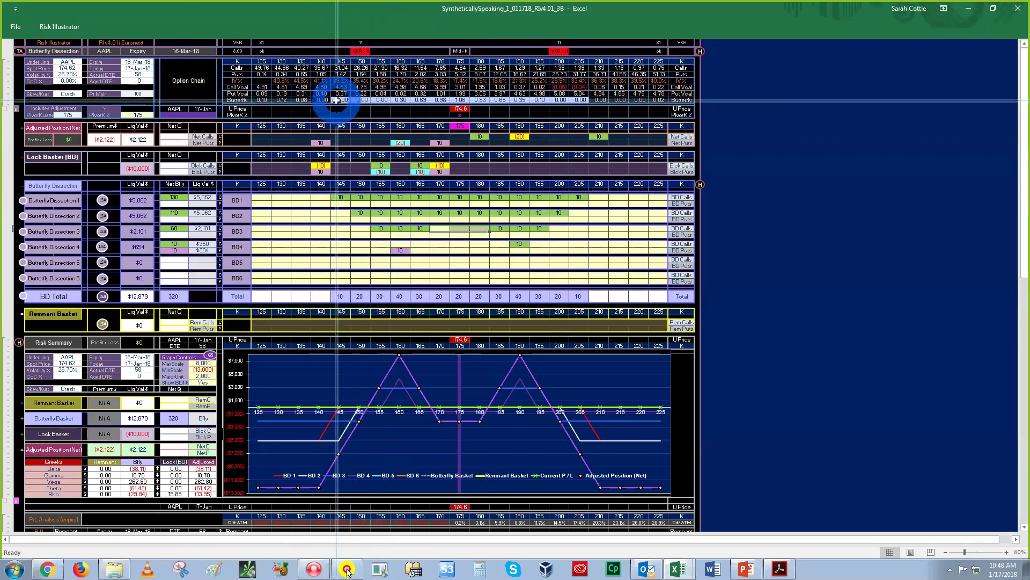
Try to open the expiry calendar from the Butterfly Dissection sheet
{"action": "left_click", "coordinate": [59, 26]}
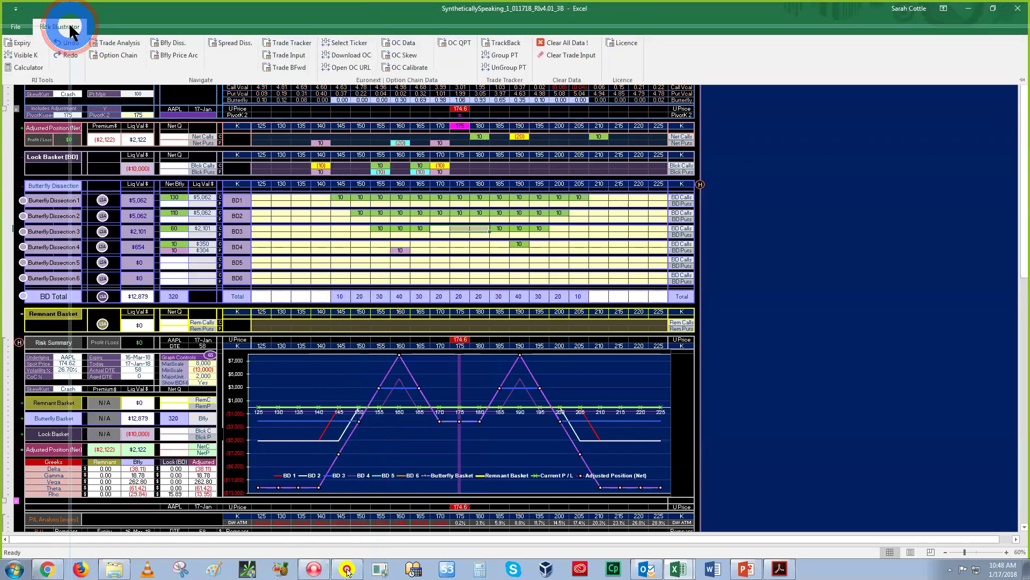
{"action": "left_click", "coordinate": [15, 36]}
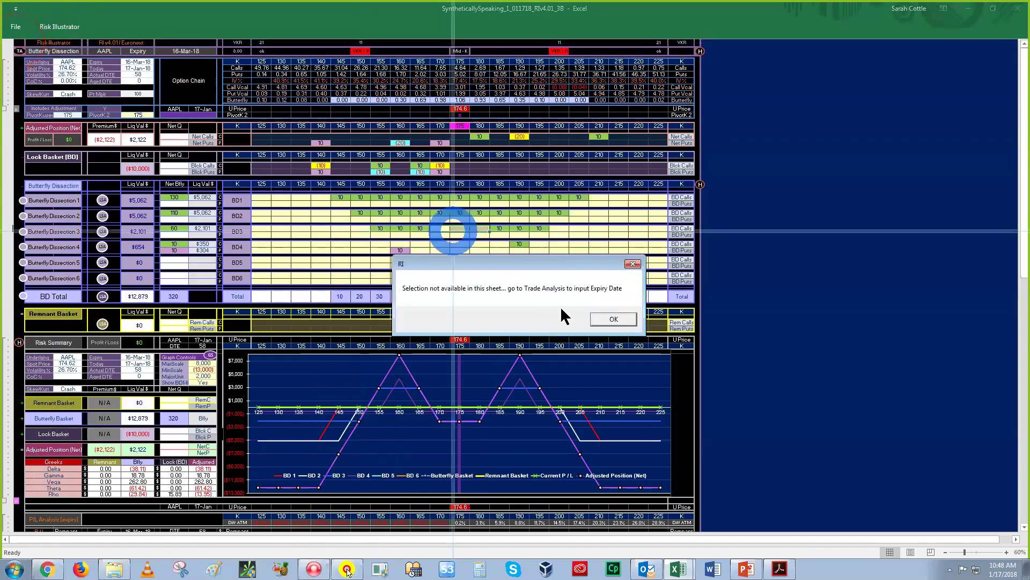
{"action": "left_click", "coordinate": [612, 319]}
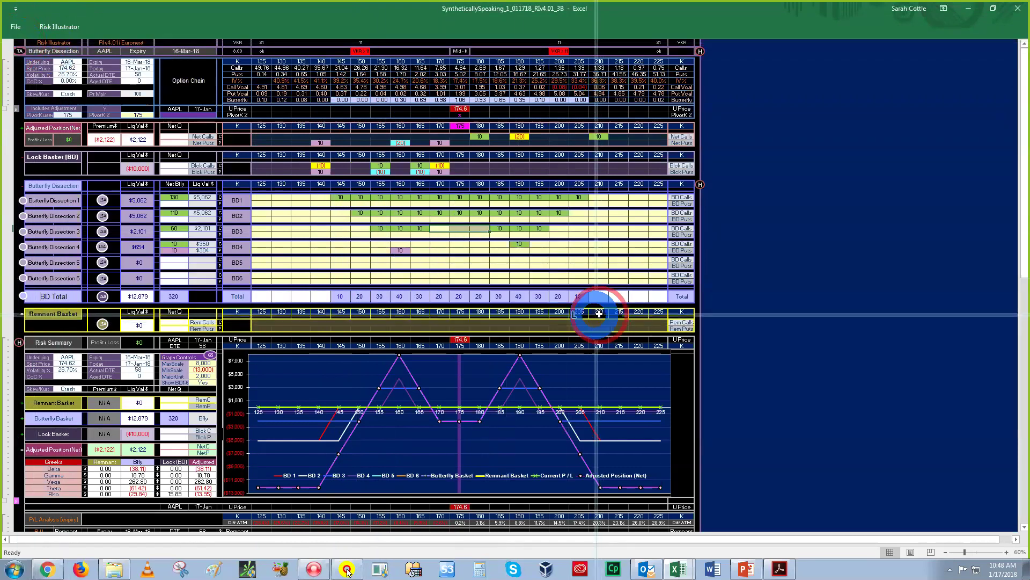
Go to the Trade Analysis sheet
{"action": "left_click", "coordinate": [60, 25]}
{"action": "left_click", "coordinate": [116, 43]}
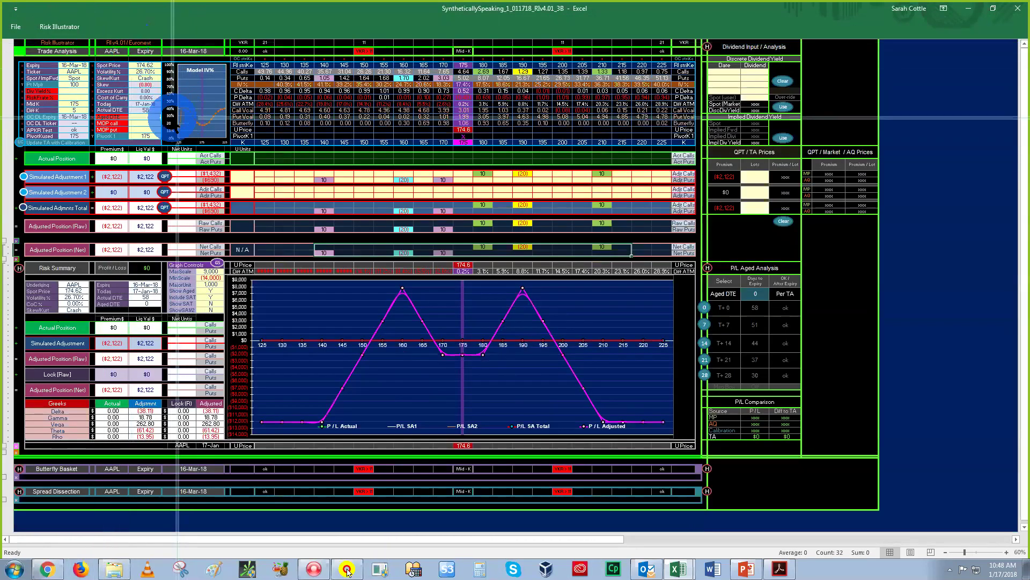
{"action": "left_click", "coordinate": [16, 24]}
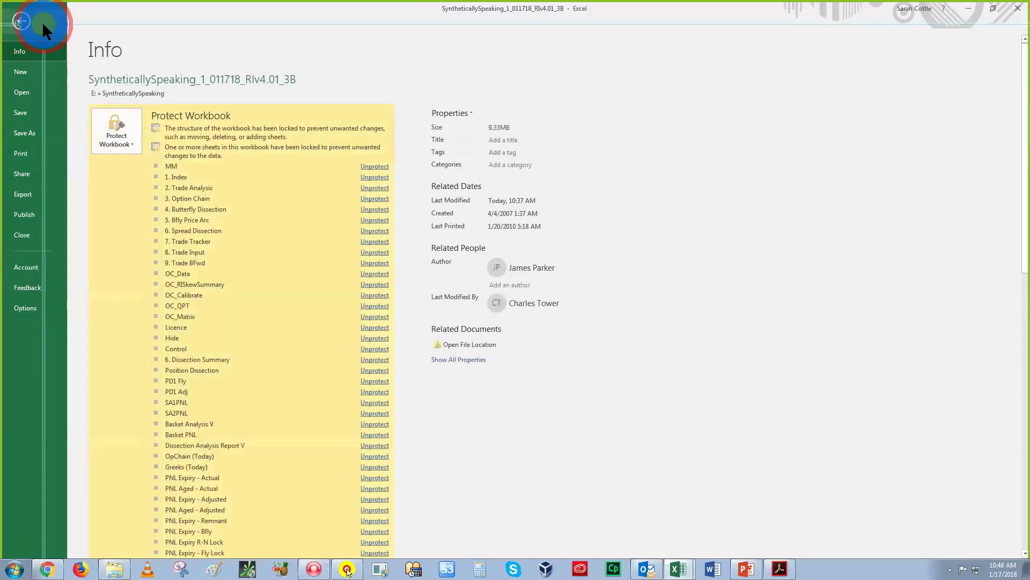
{"action": "left_click", "coordinate": [21, 17]}
Try to change the expiry to July 2018 in the Expiry Calendar, closing it without picking a day
{"action": "left_click", "coordinate": [56, 23]}
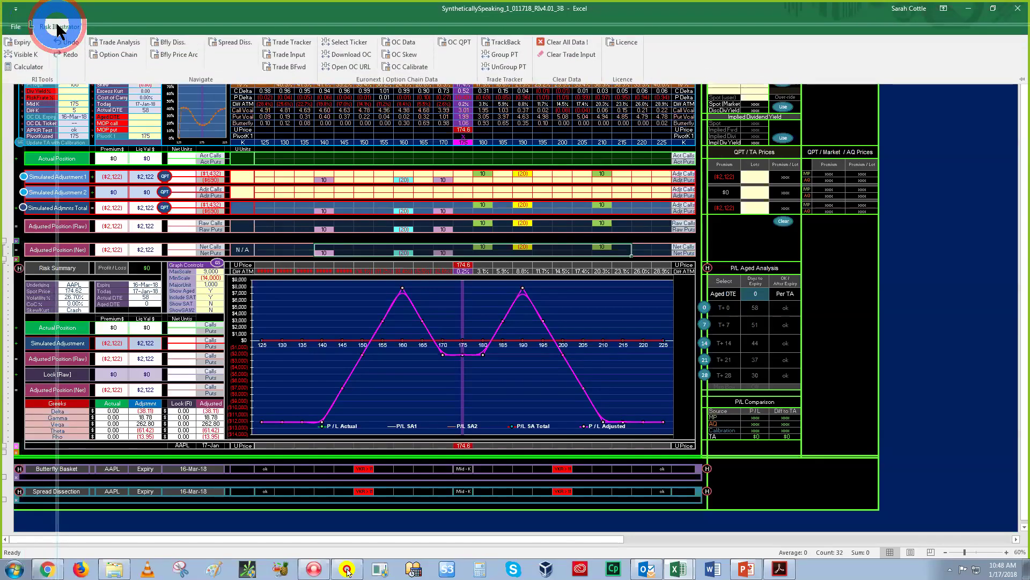
{"action": "left_click", "coordinate": [23, 40]}
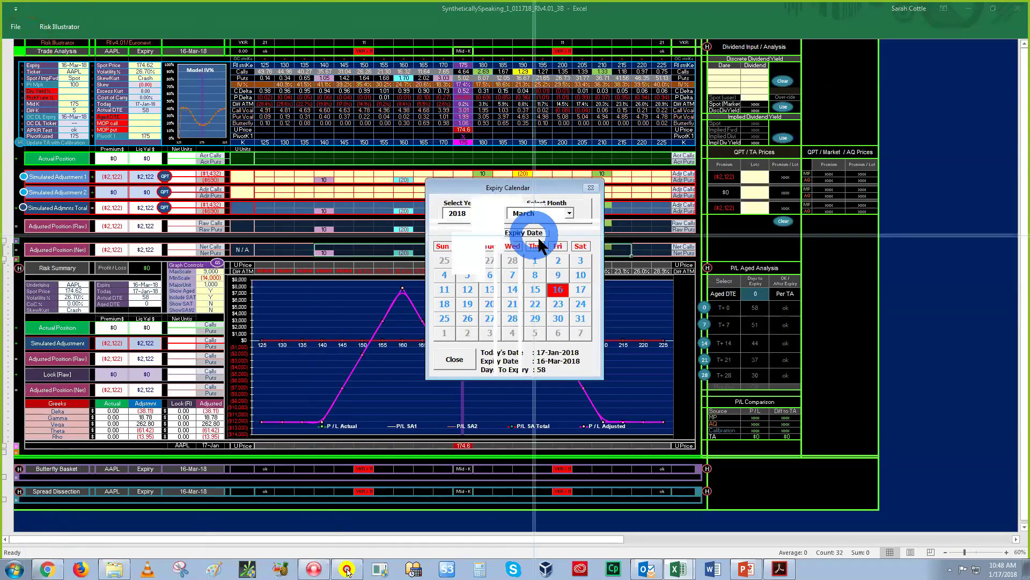
{"action": "left_click", "coordinate": [569, 213]}
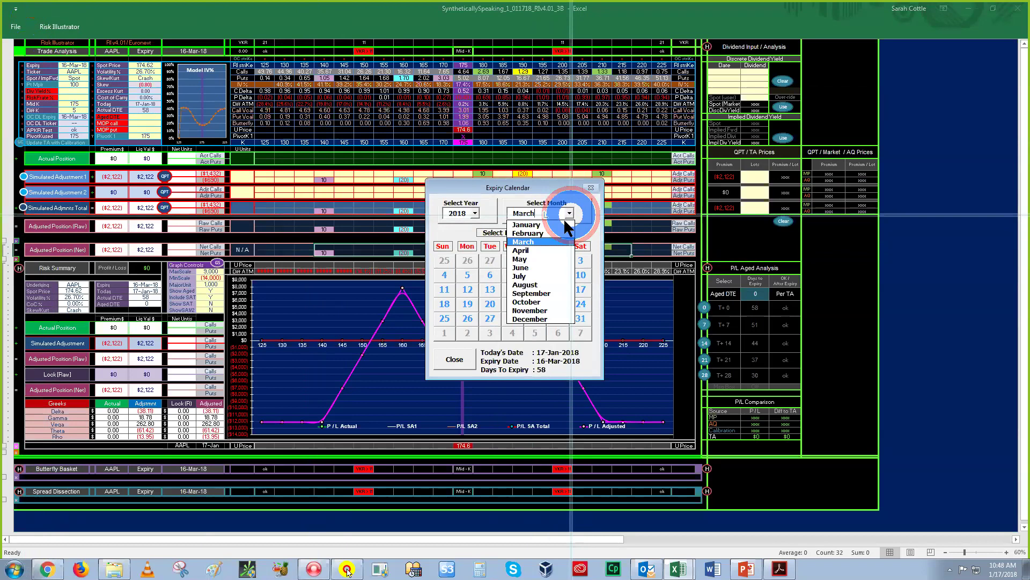
{"action": "left_click", "coordinate": [522, 274]}
{"action": "left_click", "coordinate": [455, 359]}
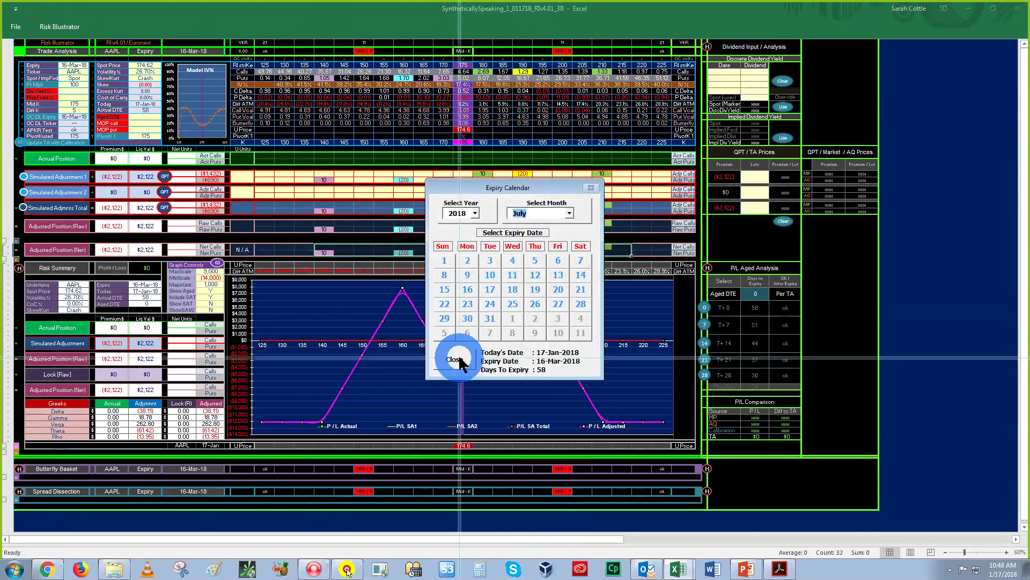
{"action": "left_click", "coordinate": [514, 322]}
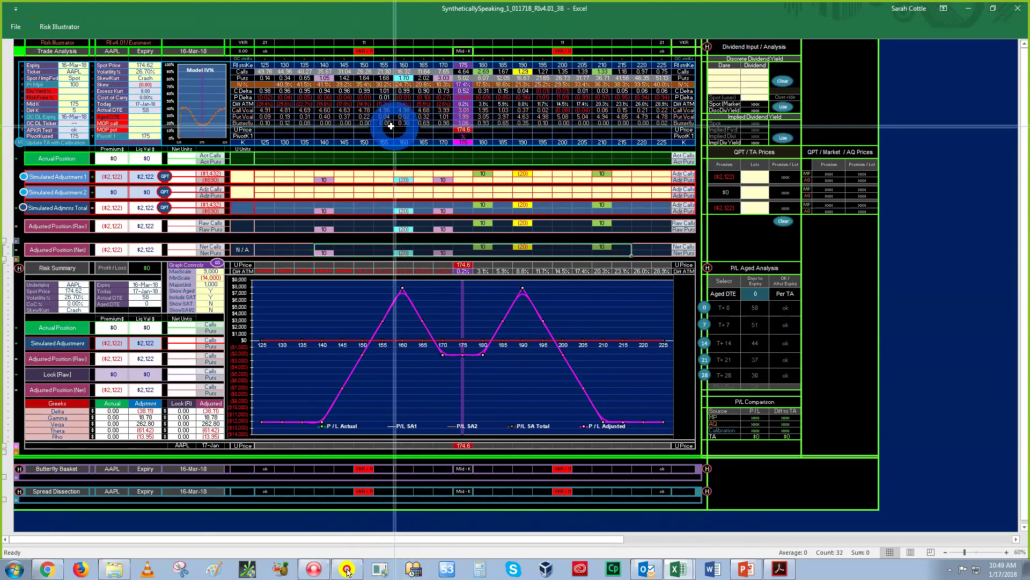
Set the position's expiry date to 28 July 2018 in the Expiry Calendar
{"action": "left_click", "coordinate": [64, 25]}
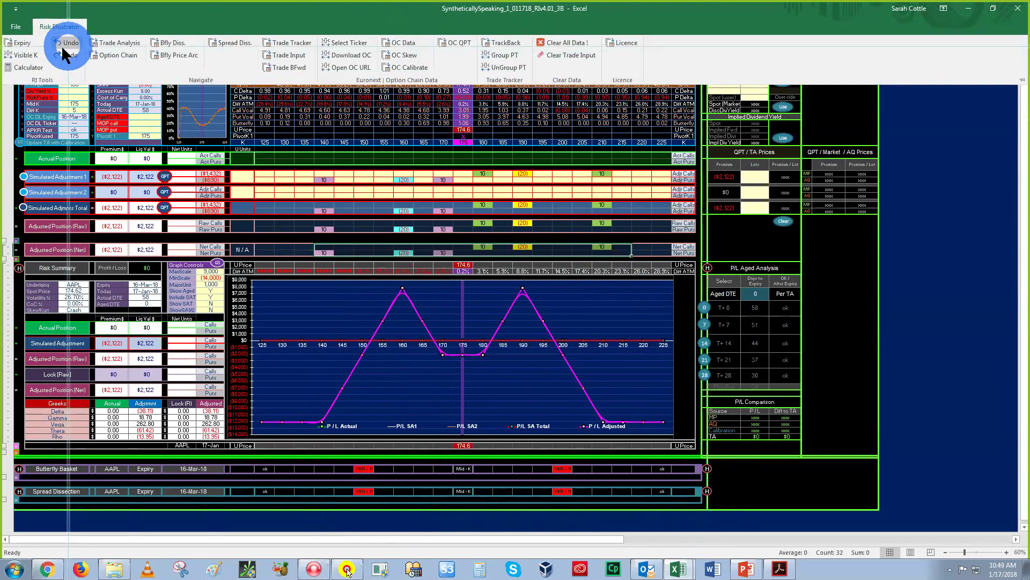
{"action": "left_click", "coordinate": [30, 45]}
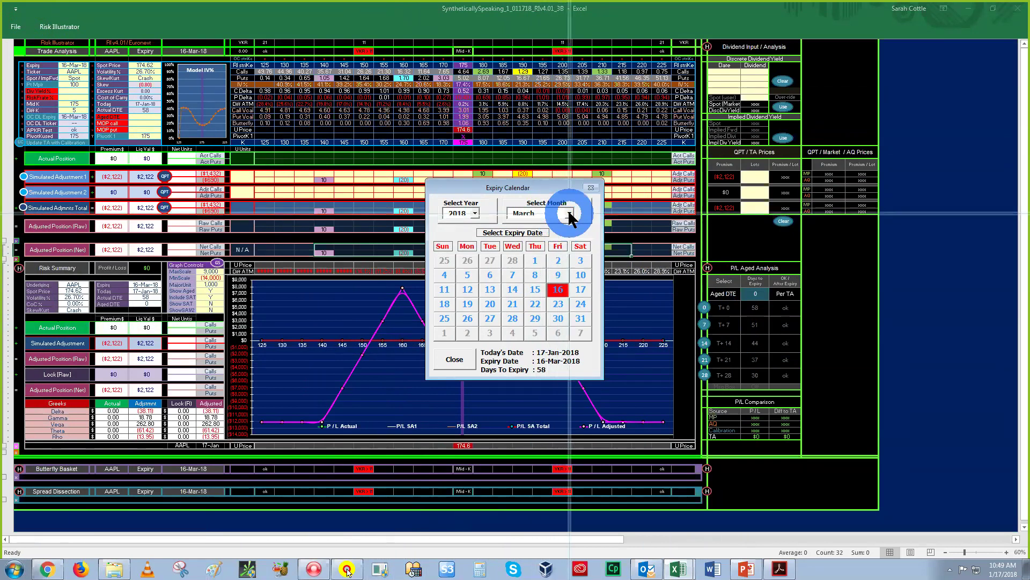
{"action": "left_click", "coordinate": [567, 213]}
{"action": "left_click", "coordinate": [520, 276]}
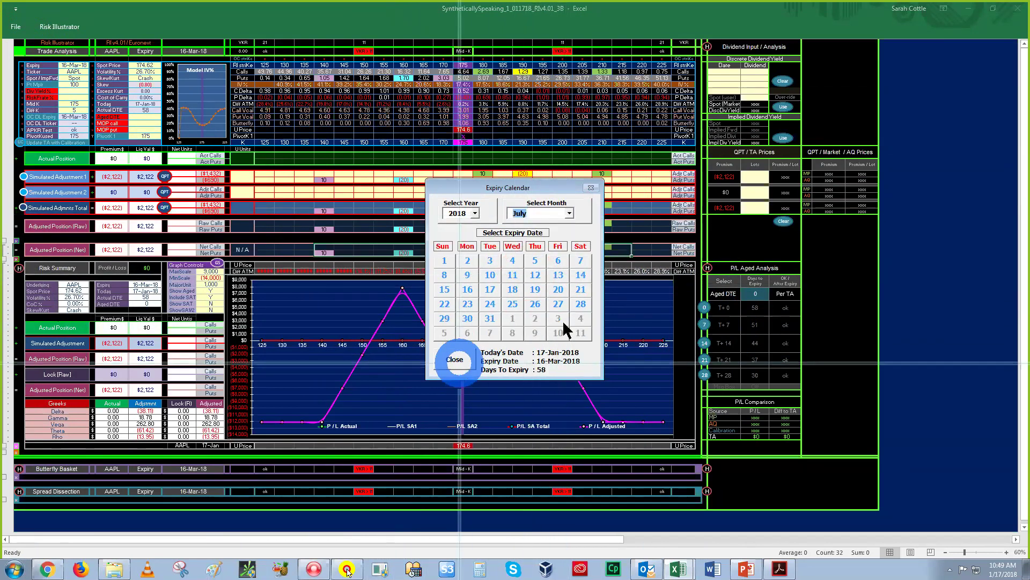
{"action": "left_click", "coordinate": [576, 302]}
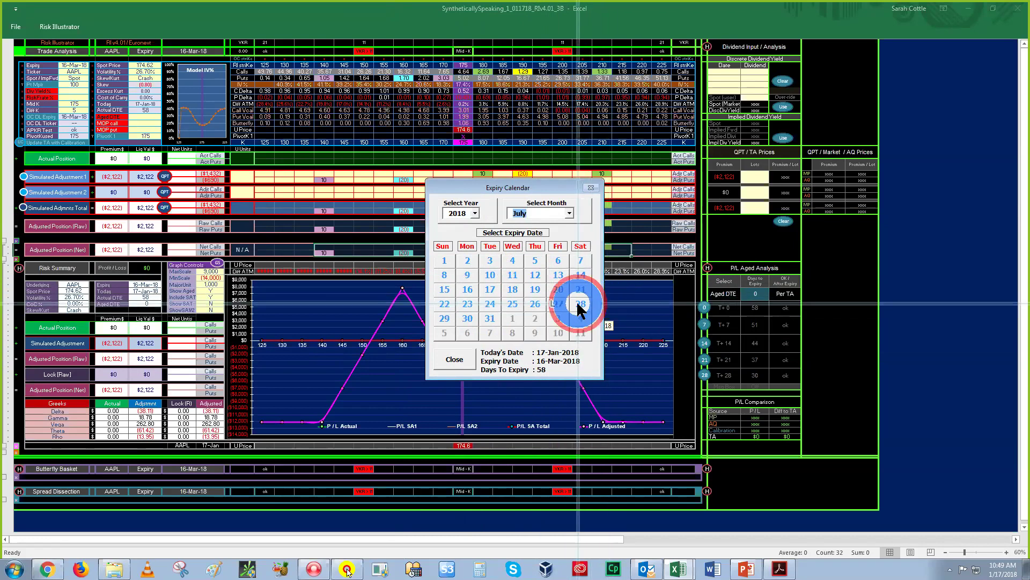
{"action": "left_click", "coordinate": [456, 359]}
{"action": "left_click", "coordinate": [528, 325]}
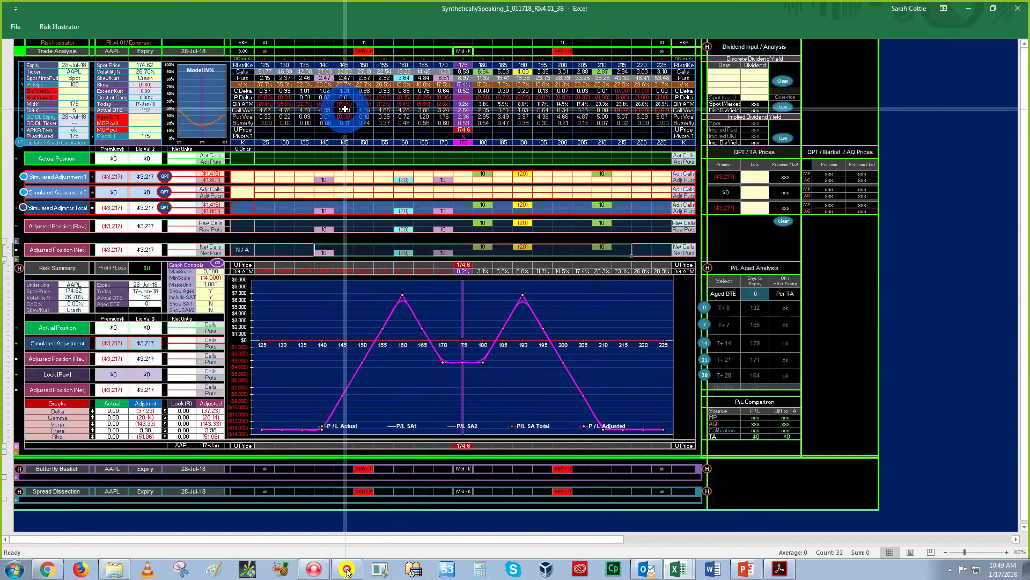
Return to the Butterfly Dissection sheet and examine the calls liquidation values of Butterfly Dissections 1 and 2
{"action": "left_click", "coordinate": [67, 24]}
{"action": "left_click", "coordinate": [177, 42]}
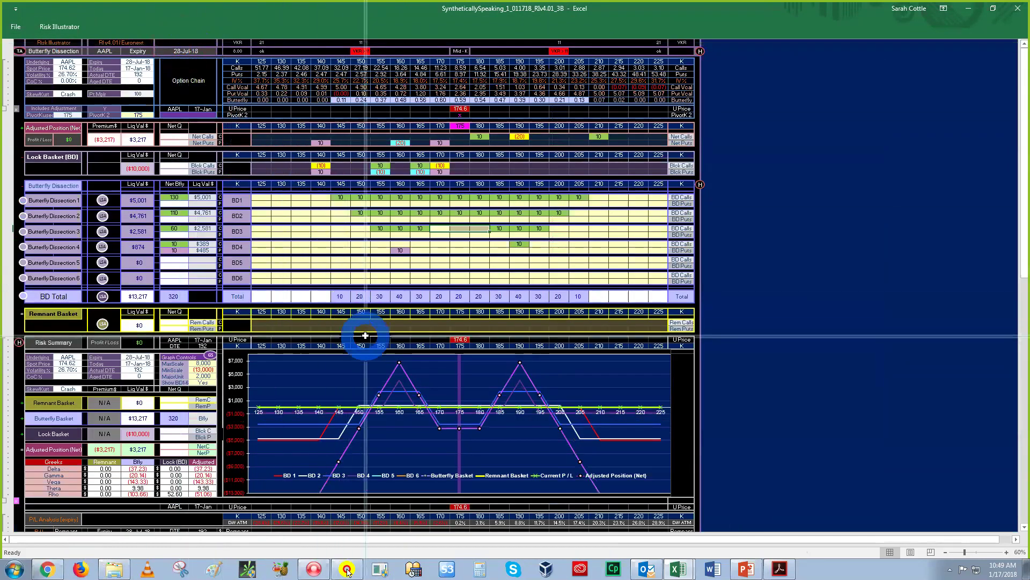
{"action": "left_click", "coordinate": [203, 198]}
{"action": "left_click", "coordinate": [207, 214]}
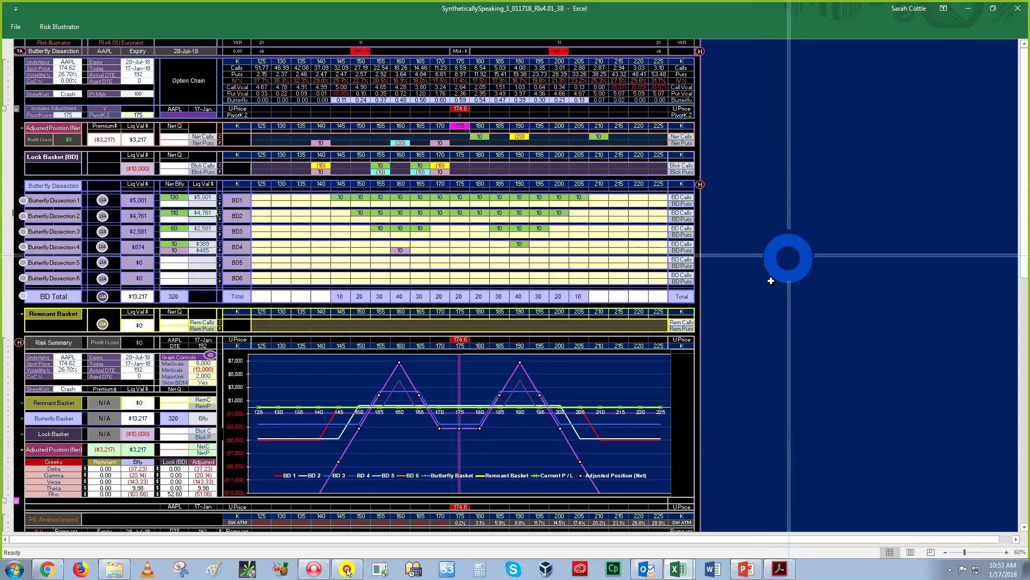
Switch to the SyntheticallySpeaking1_2C workbook
{"action": "mouse_move", "coordinate": [679, 567]}
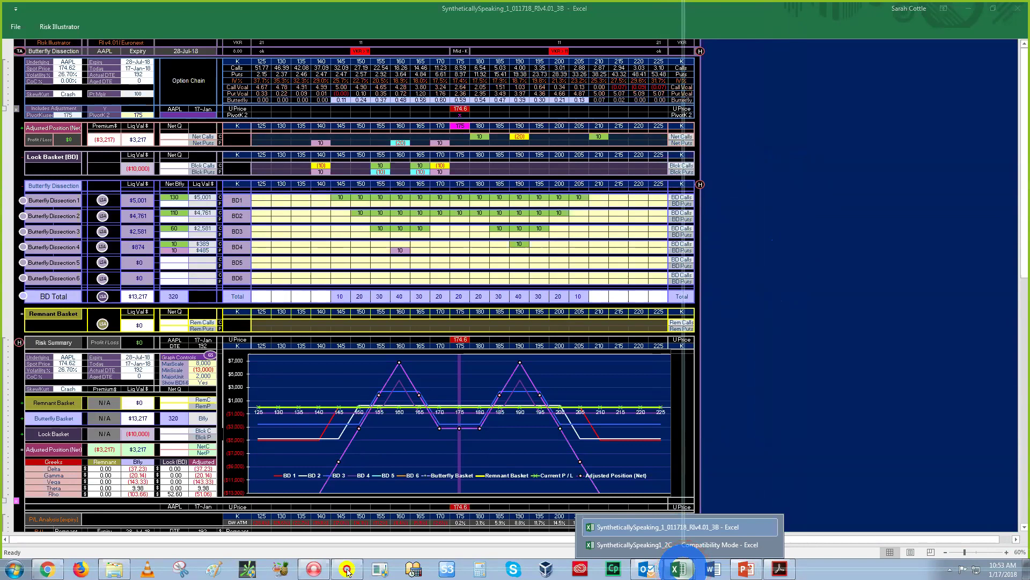
{"action": "left_click", "coordinate": [679, 543]}
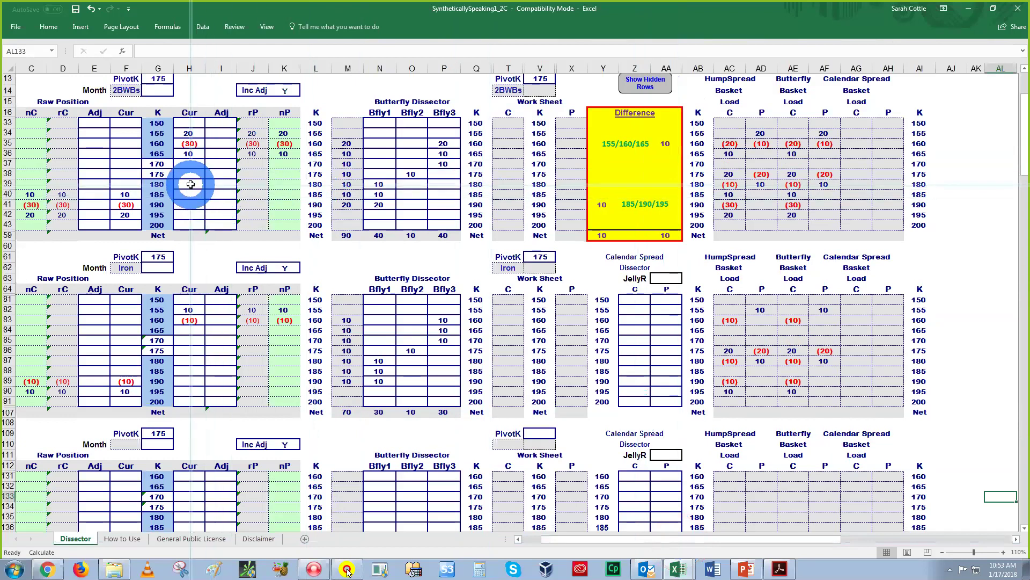
Set the strike in G37 of the first Raw Position block to 180 and select its Cur put quantities in H34:H36
{"action": "left_click", "coordinate": [159, 164]}
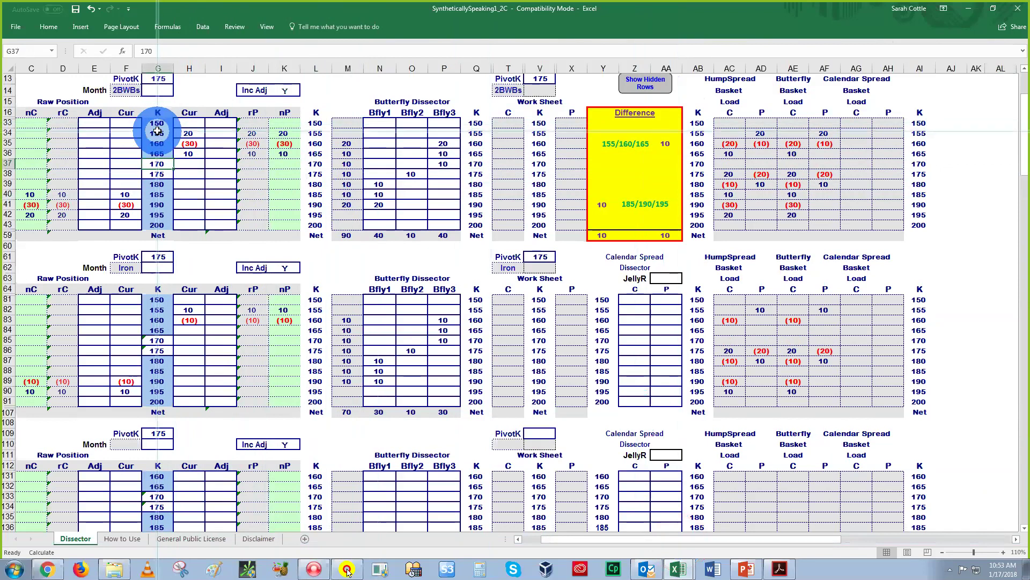
{"action": "left_click", "coordinate": [157, 174]}
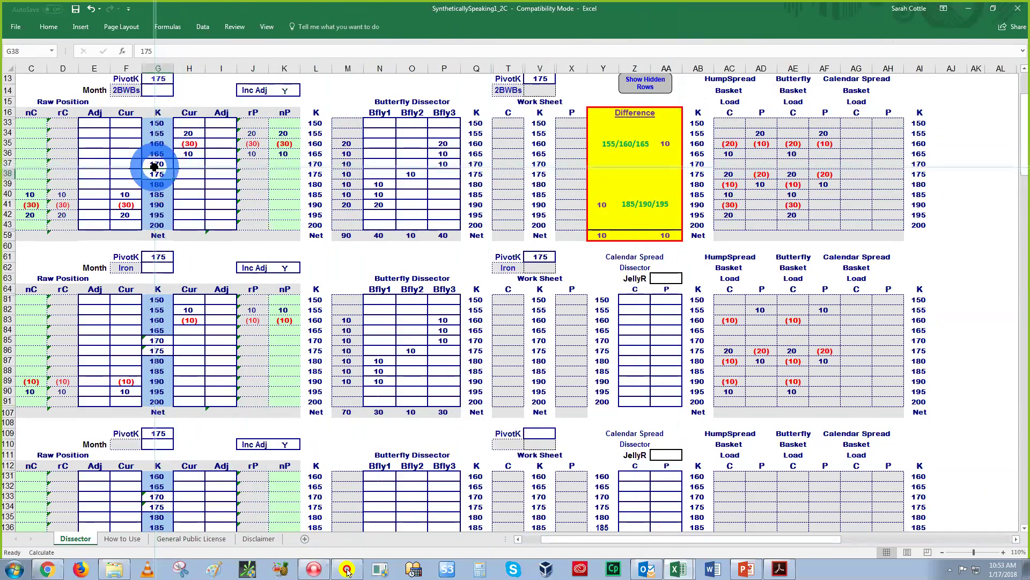
{"action": "left_click", "coordinate": [155, 165]}
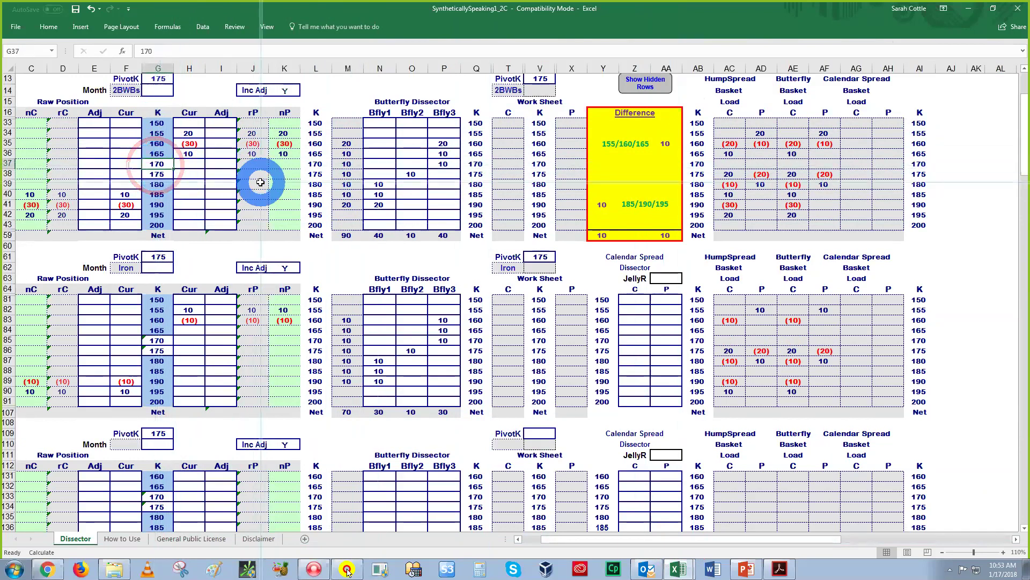
{"action": "type", "text": "18"}
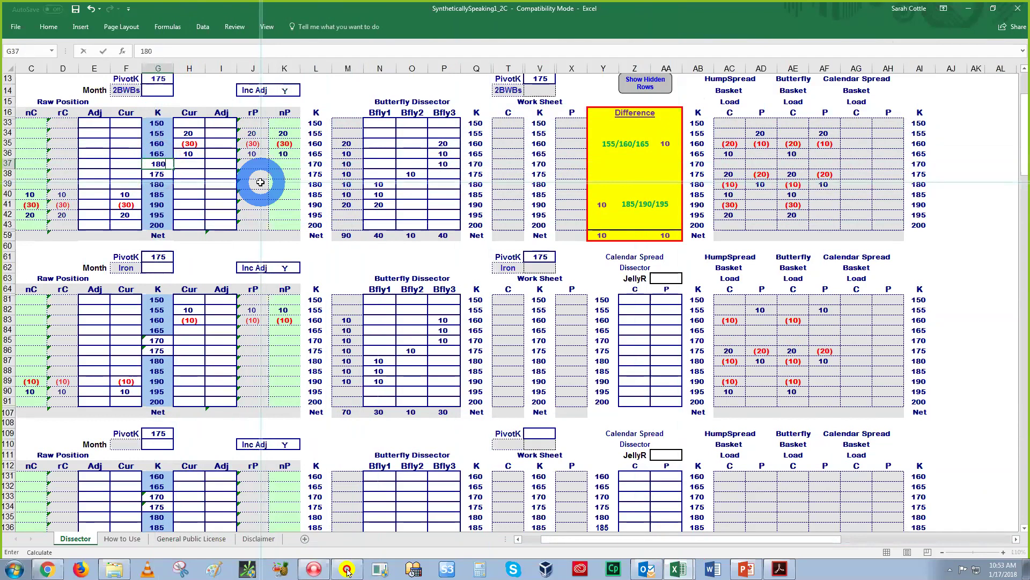
{"action": "type", "text": "0"}
{"action": "key", "text": "Tab"}
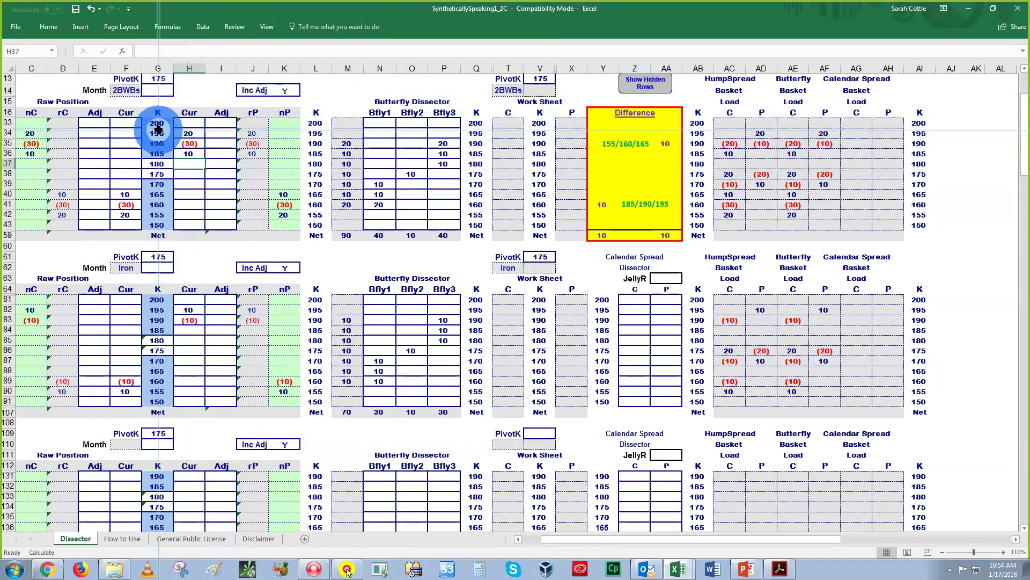
{"action": "left_click_drag", "start_coordinate": [188, 134], "coordinate": [188, 153]}
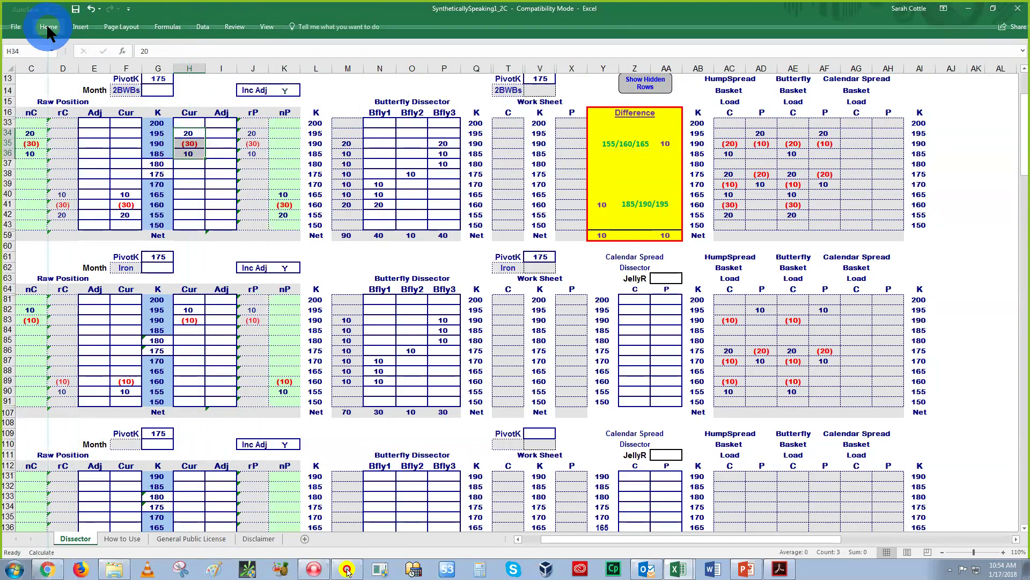
Open the recent workbook SyntheticallySpeaking1_1 from the SyntheticallySpeaking folder
{"action": "left_click", "coordinate": [16, 27]}
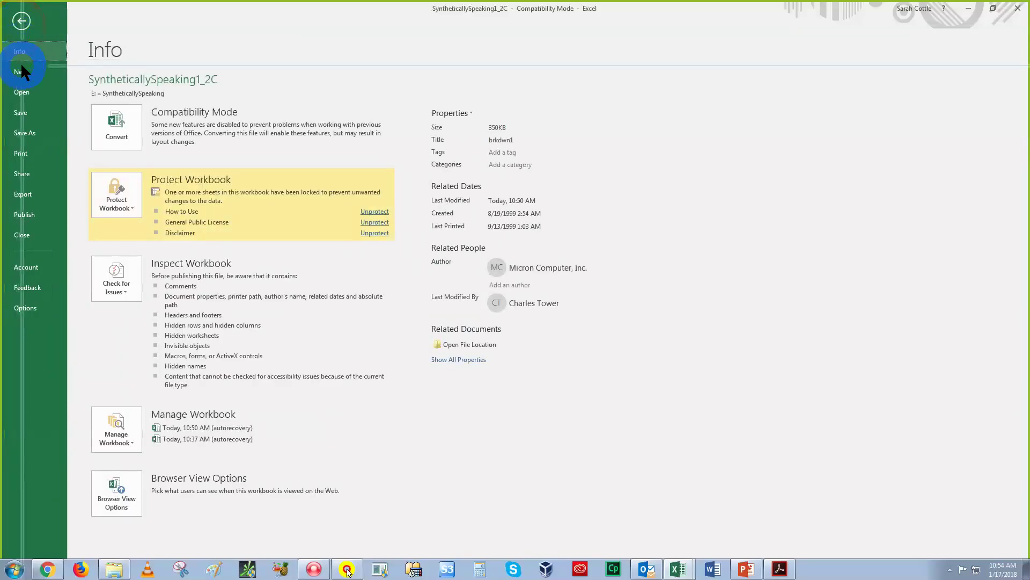
{"action": "left_click", "coordinate": [20, 92]}
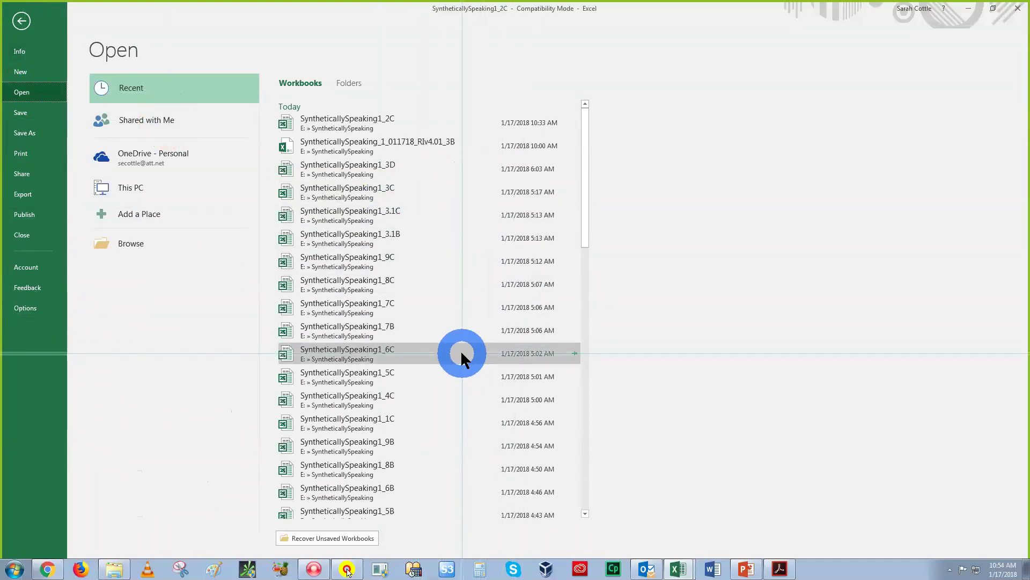
{"action": "scroll", "coordinate": [460, 352], "scroll_direction": "down", "scroll_amount": 3}
{"action": "scroll", "coordinate": [460, 359], "scroll_direction": "down", "scroll_amount": 3}
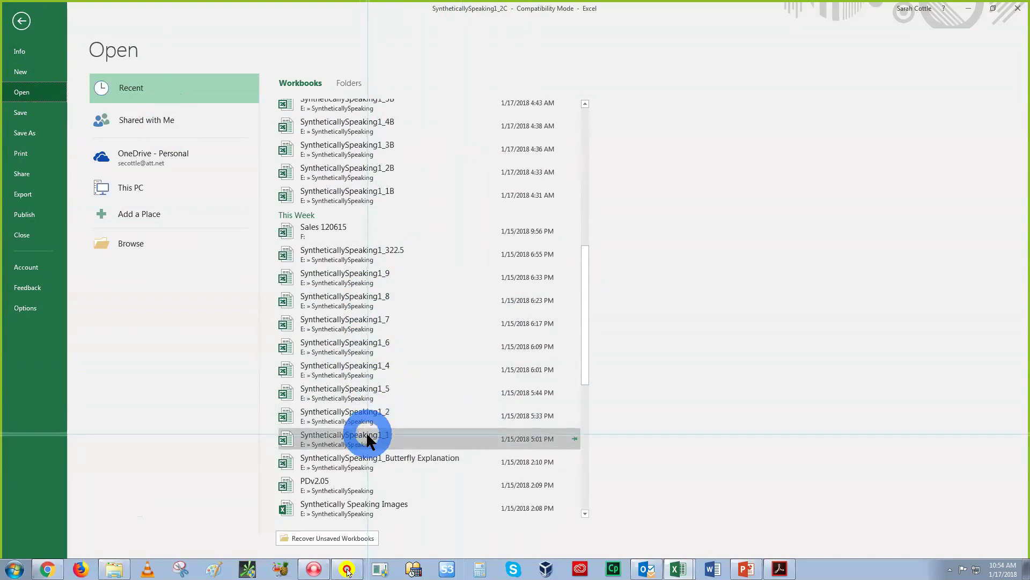
{"action": "left_click", "coordinate": [366, 431]}
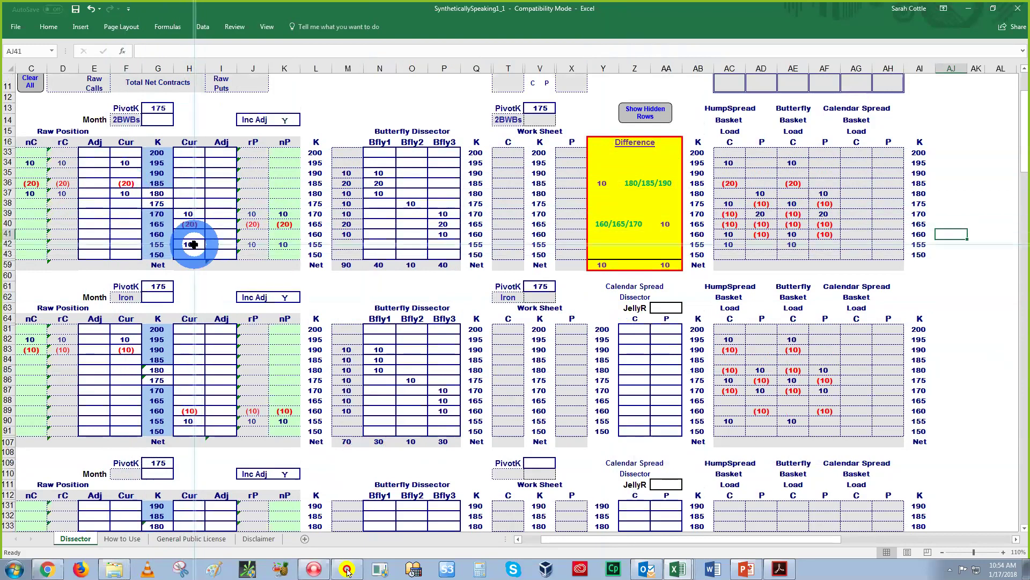
Examine the Difference area and the Bfly1 quantities at strikes 190, 185 and 180 in the first dissector block
{"action": "left_click", "coordinate": [762, 215]}
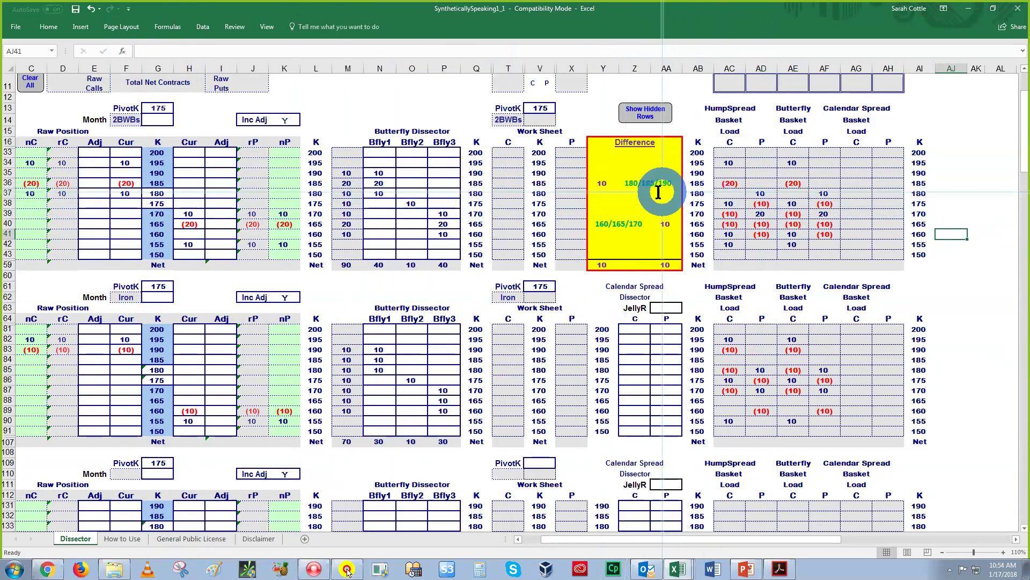
{"action": "left_click_drag", "start_coordinate": [379, 172], "coordinate": [380, 197]}
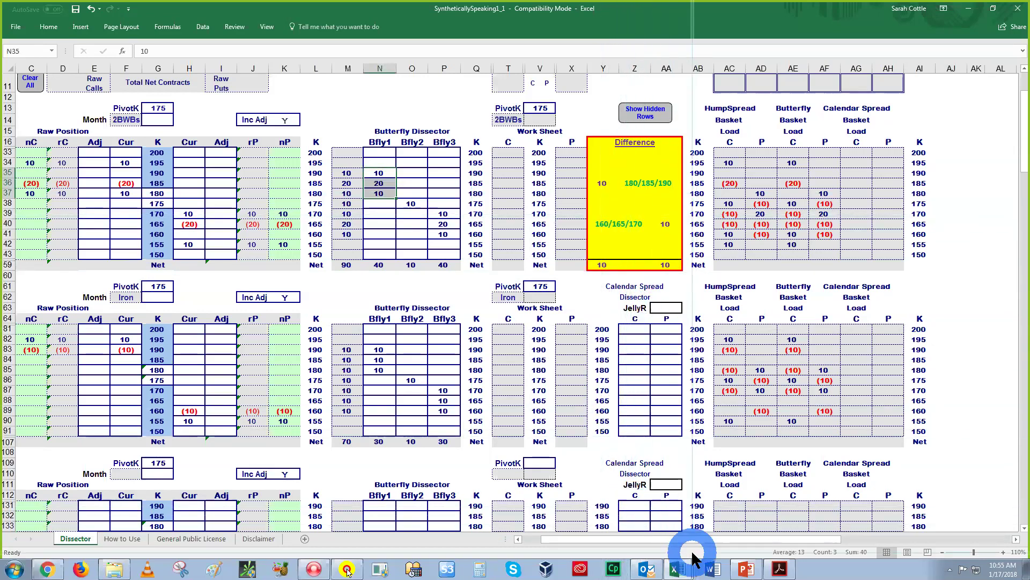
Switch to another open Excel workbook
{"action": "mouse_move", "coordinate": [678, 565]}
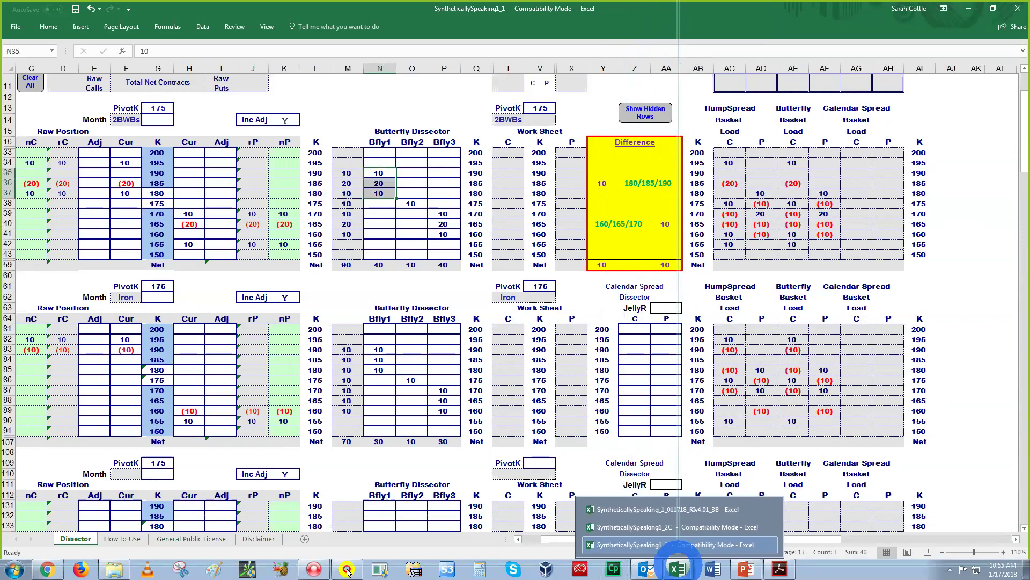